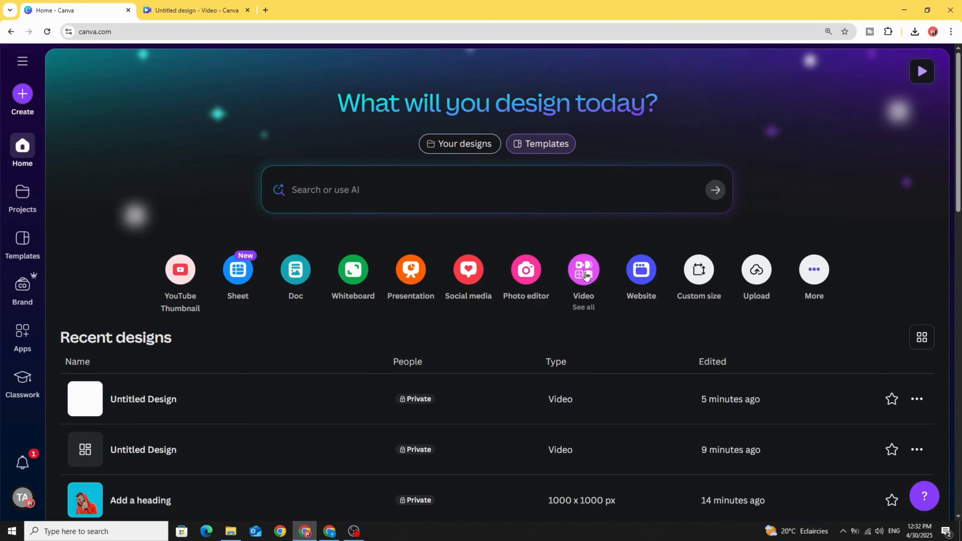
# Step: Create a landscape video design and place the uploaded cookie-stack photo across its full width, covering about the upper three-fifths of the page
pyautogui.click(584, 270)
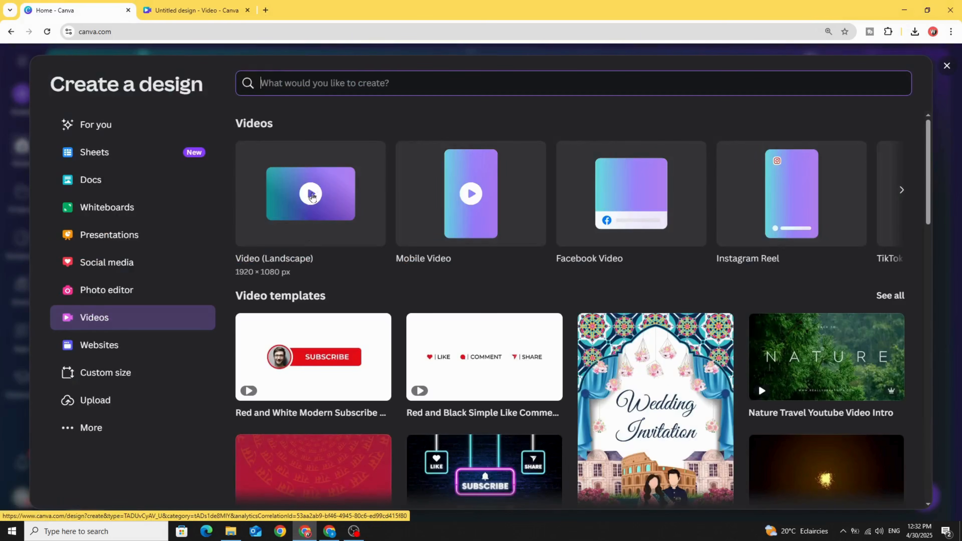
pyautogui.click(307, 201)
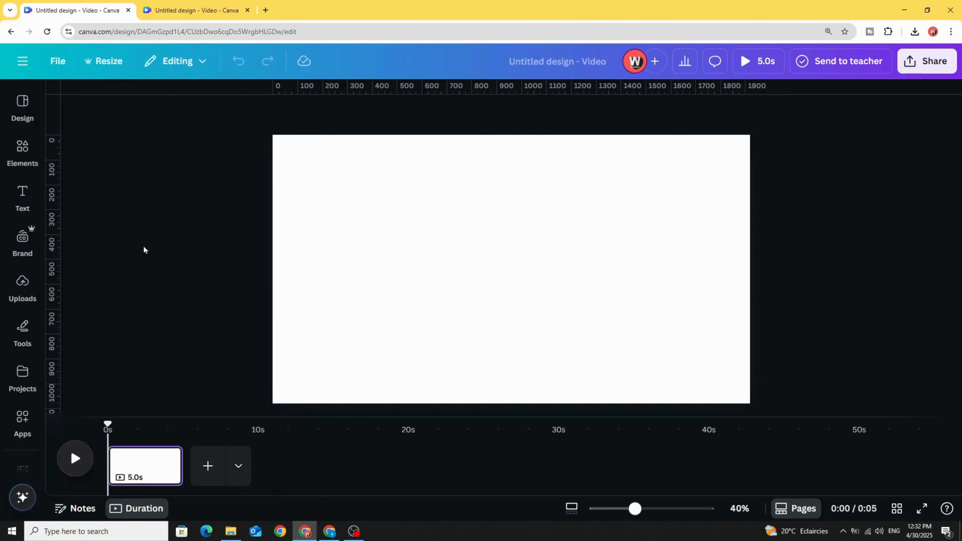
pyautogui.click(25, 275)
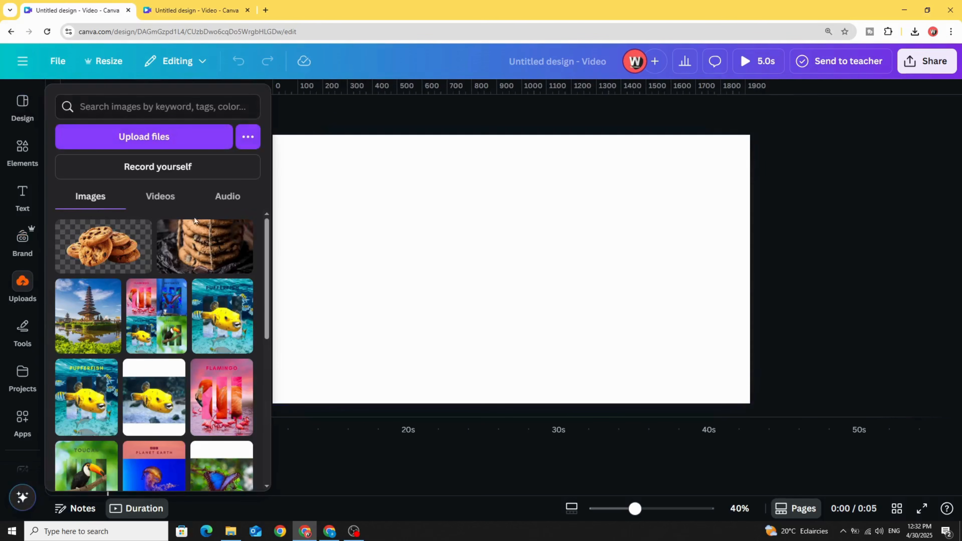
pyautogui.moveTo(192, 248); pyautogui.dragTo(461, 235)
pyautogui.moveTo(495, 332); pyautogui.dragTo(509, 273)
pyautogui.moveTo(626, 274); pyautogui.dragTo(750, 322)
pyautogui.moveTo(584, 320); pyautogui.dragTo(586, 300)
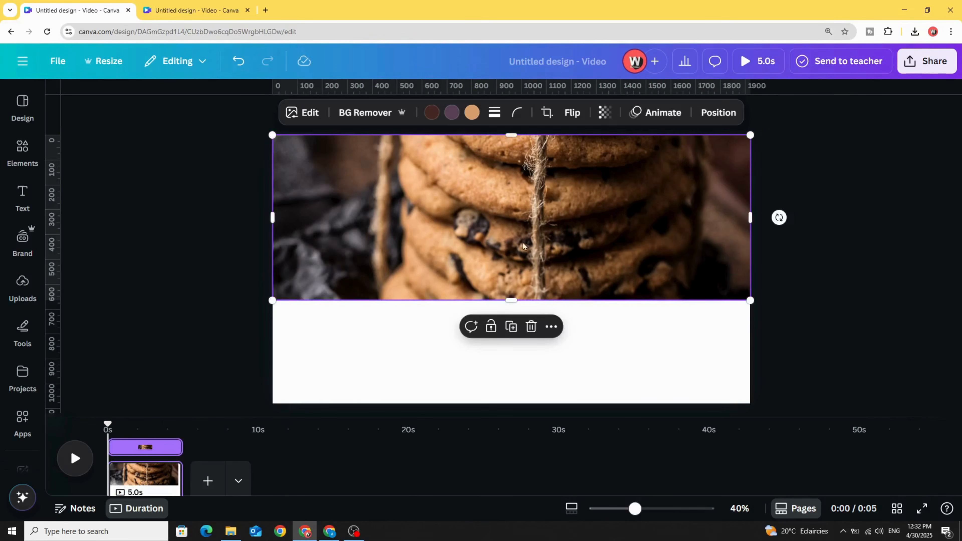
# Step: Add a square shape to the page and fill it with reddish brown #6E2100
pyautogui.click(33, 154)
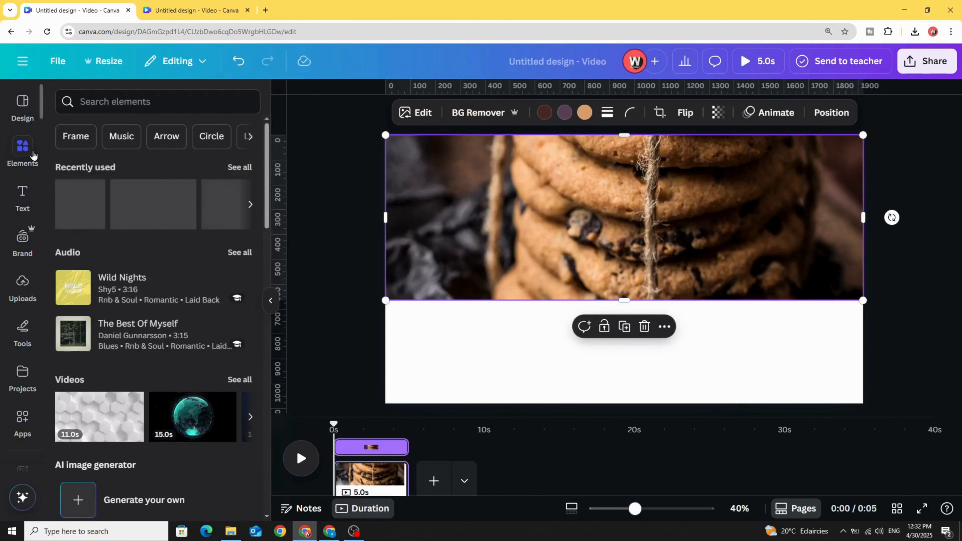
pyautogui.scroll(-10, 95, 353)
pyautogui.scroll(-10, 96, 354)
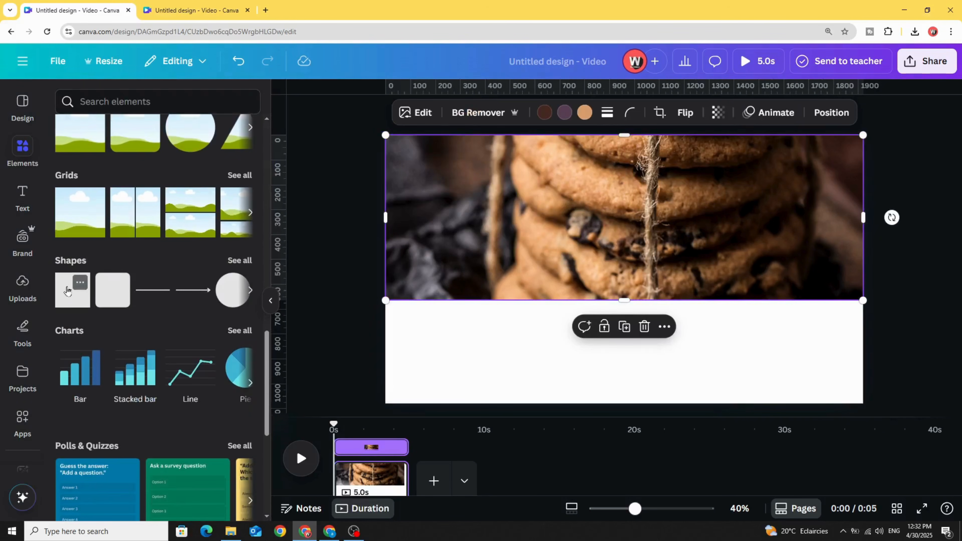
pyautogui.click(73, 290)
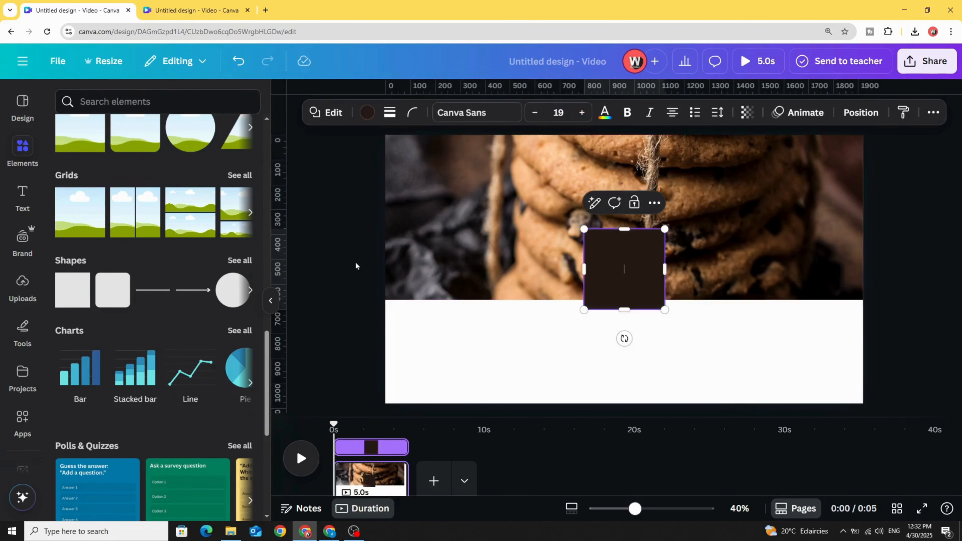
pyautogui.click(367, 112)
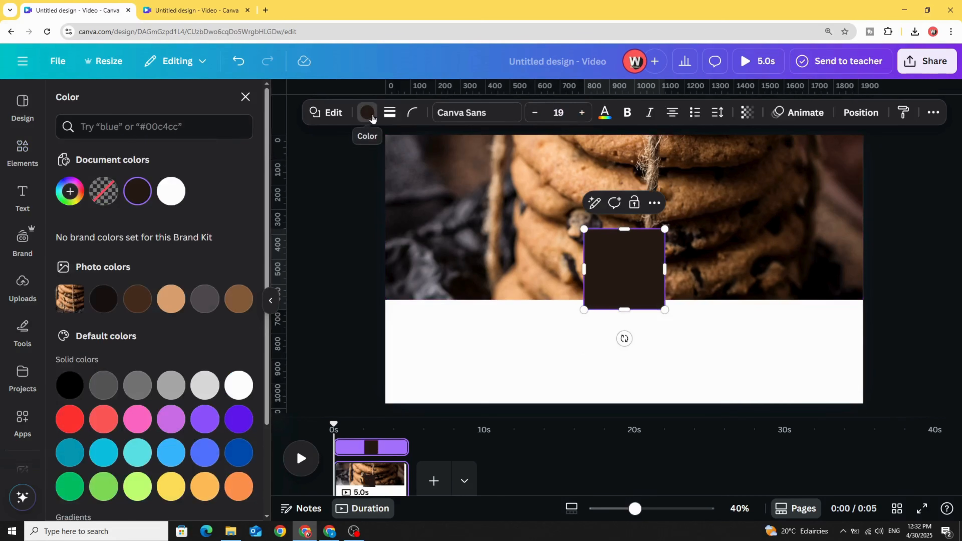
pyautogui.click(71, 192)
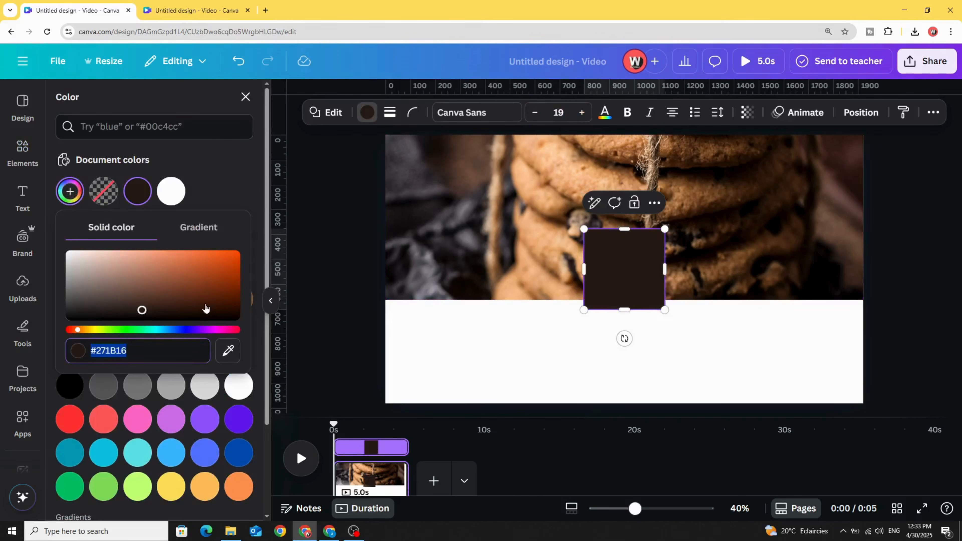
pyautogui.click(232, 289)
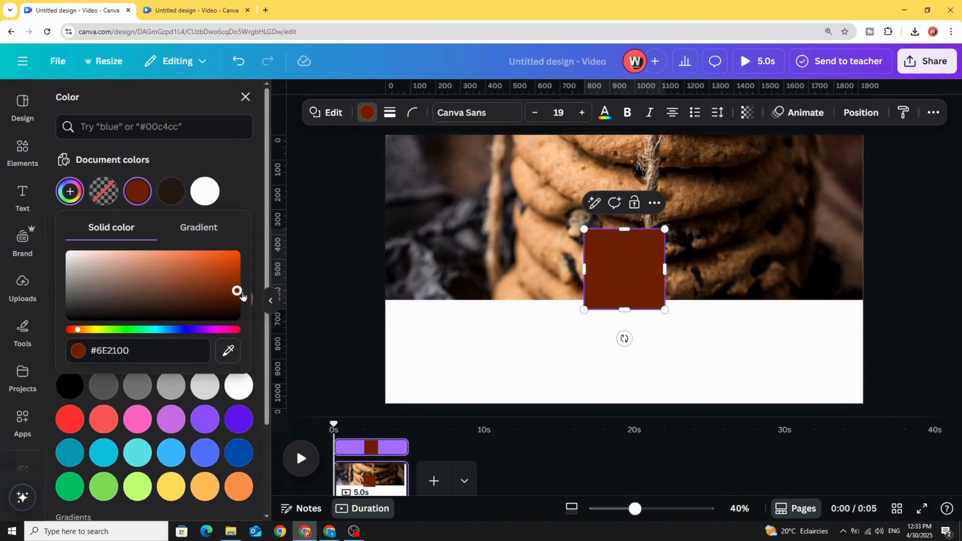
pyautogui.click(565, 344)
# Step: Stretch the brown square over the entire cookie photo and set its transparency to 62
pyautogui.moveTo(630, 275); pyautogui.dragTo(864, 208)
pyautogui.moveTo(663, 215); pyautogui.dragTo(663, 300)
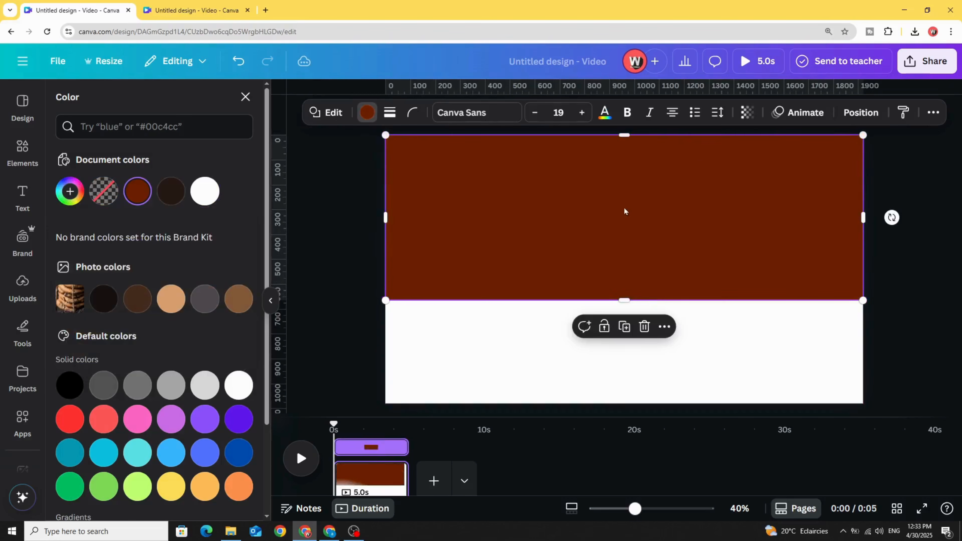
pyautogui.click(744, 113)
pyautogui.moveTo(744, 157); pyautogui.dragTo(735, 166)
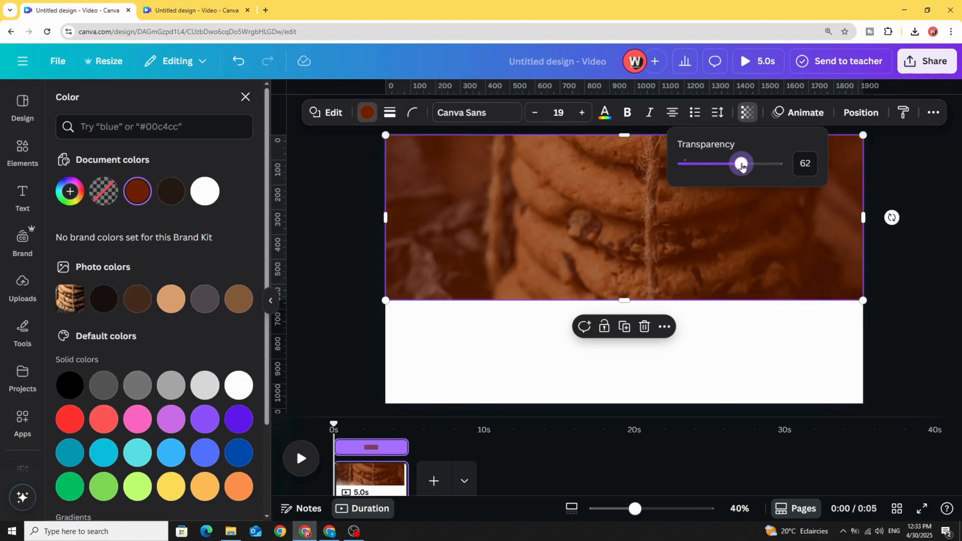
pyautogui.click(368, 218)
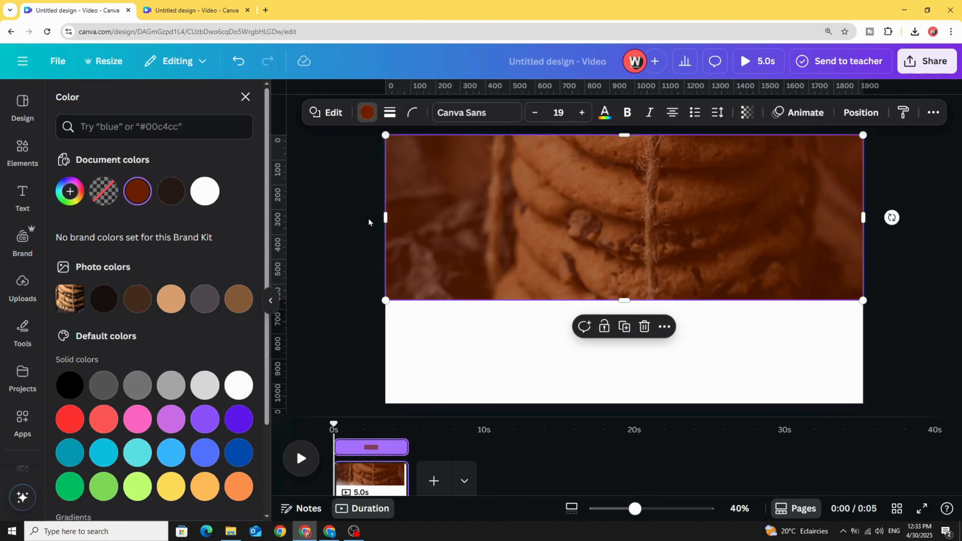
pyautogui.click(367, 218)
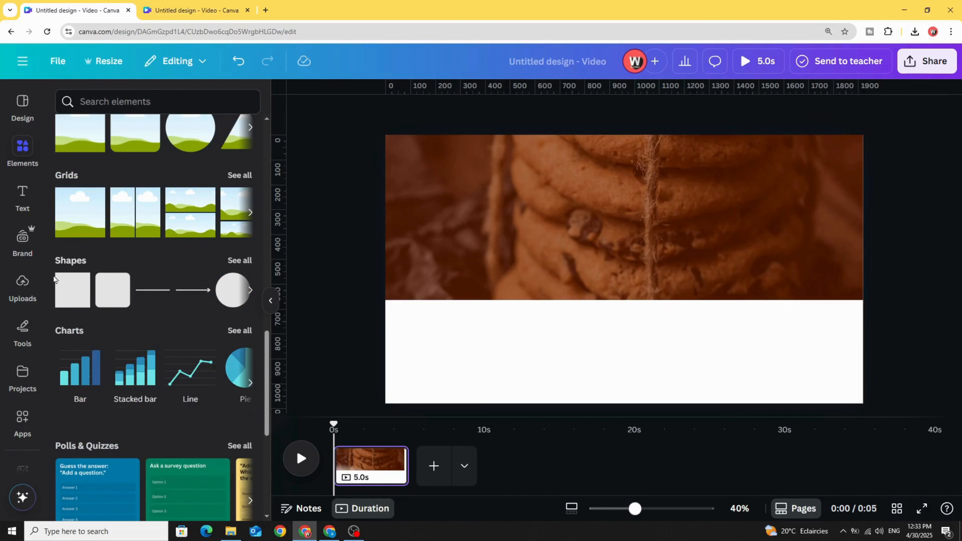
# Step: Add a second square centred across the photo's lower edge and set its transparency to 0
pyautogui.click(70, 298)
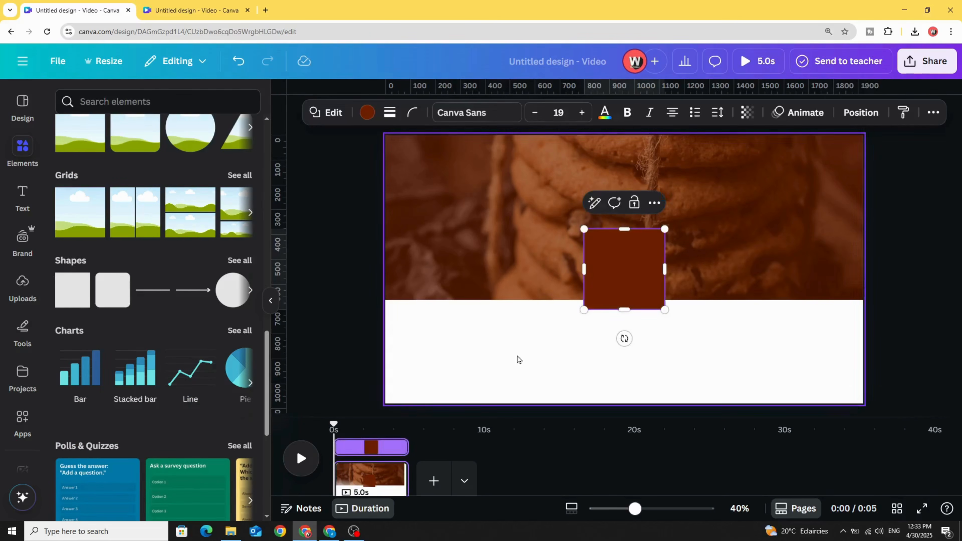
pyautogui.moveTo(618, 273); pyautogui.dragTo(624, 296)
pyautogui.click(520, 345)
pyautogui.click(625, 301)
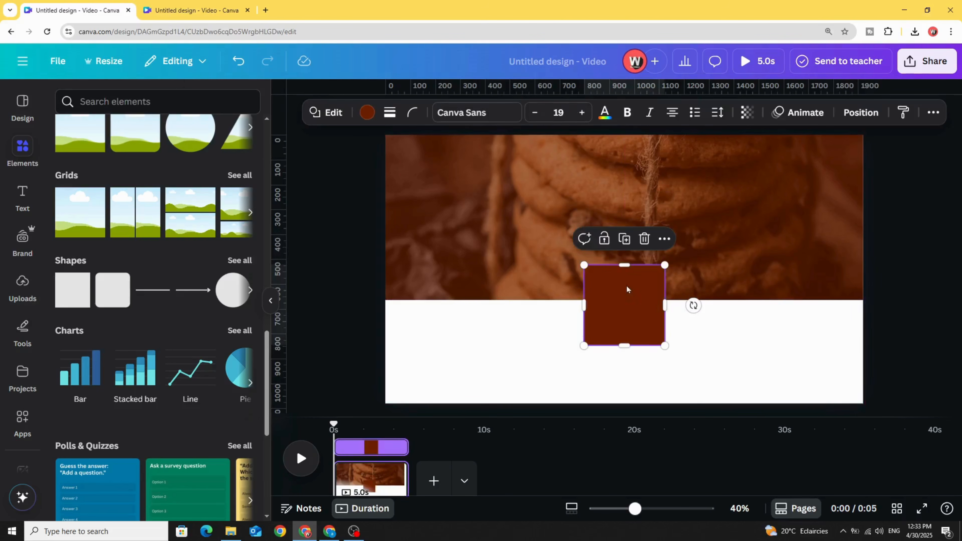
pyautogui.click(748, 113)
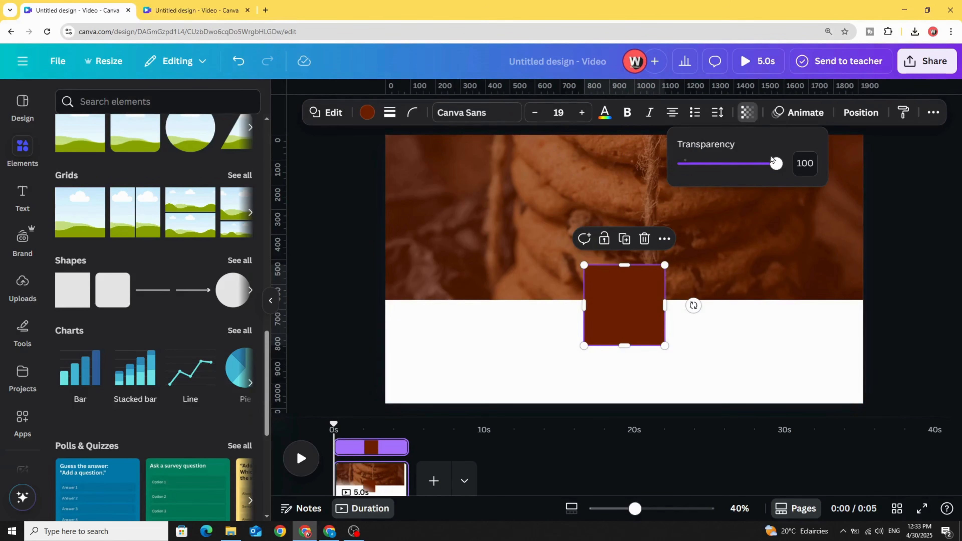
pyautogui.moveTo(776, 163); pyautogui.dragTo(684, 164)
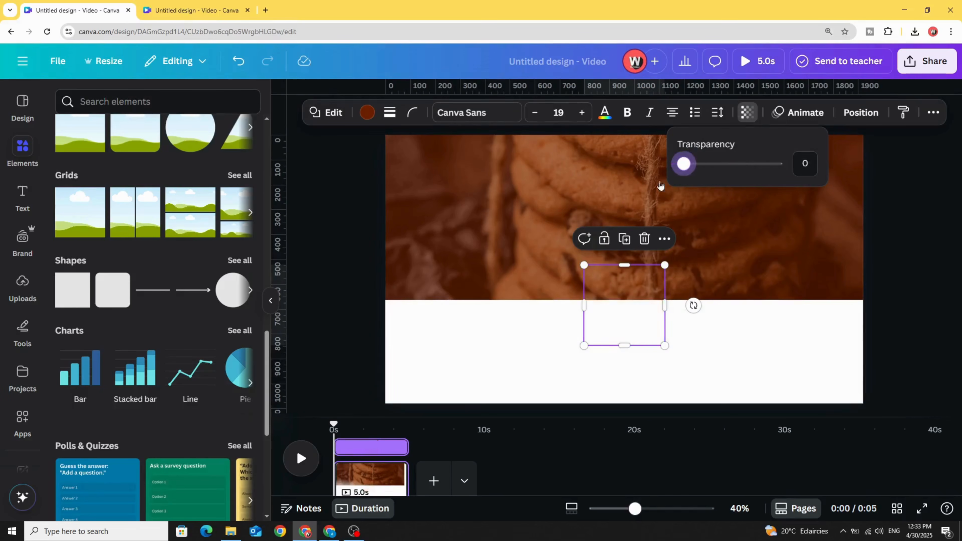
pyautogui.click(719, 356)
# Step: Group the cookie photo, the brown overlay and the invisible square together
pyautogui.moveTo(600, 380); pyautogui.dragTo(735, 165)
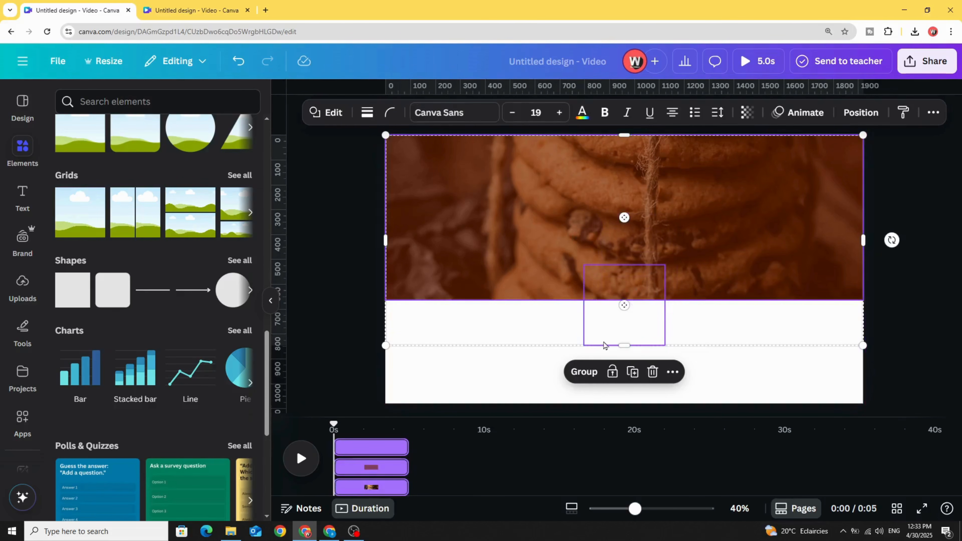
pyautogui.click(582, 372)
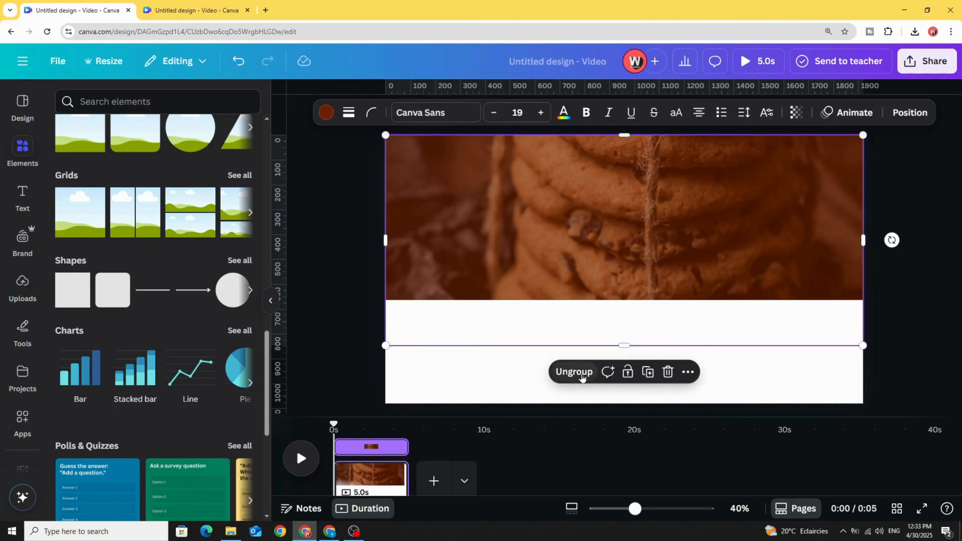
pyautogui.click(511, 378)
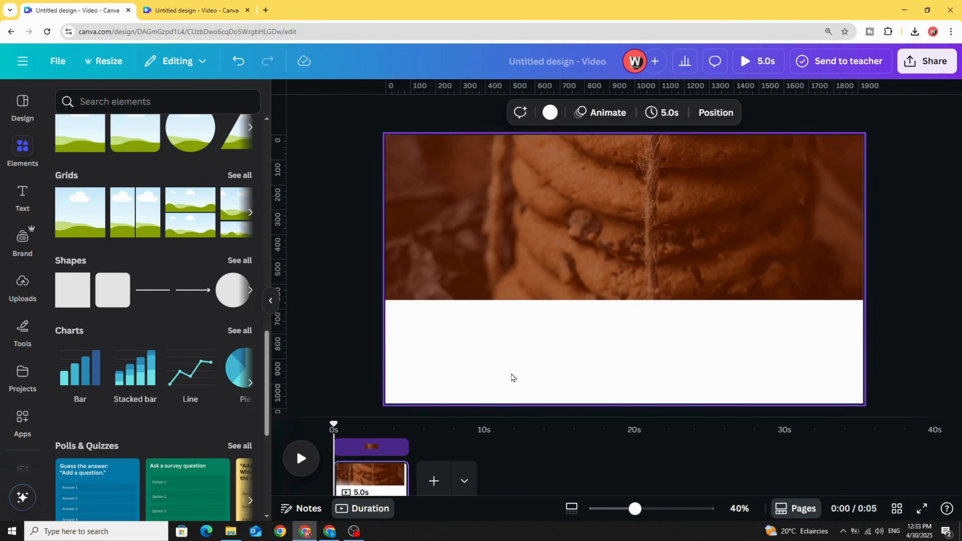
# Step: Add a second page and place a circle about 775 px wide at its centre
pyautogui.click(433, 481)
pyautogui.click(524, 323)
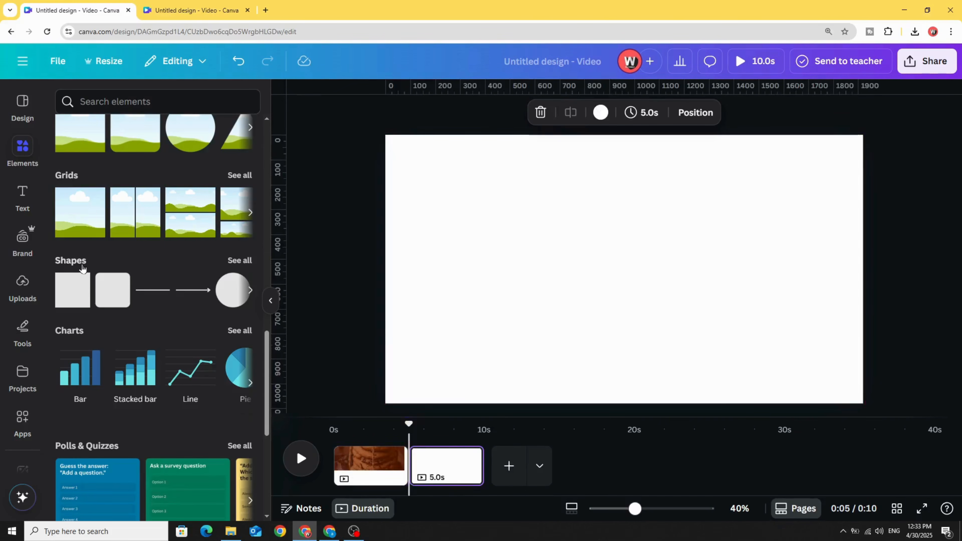
pyautogui.click(224, 294)
pyautogui.moveTo(631, 289); pyautogui.dragTo(731, 370)
pyautogui.moveTo(640, 263); pyautogui.dragTo(629, 259)
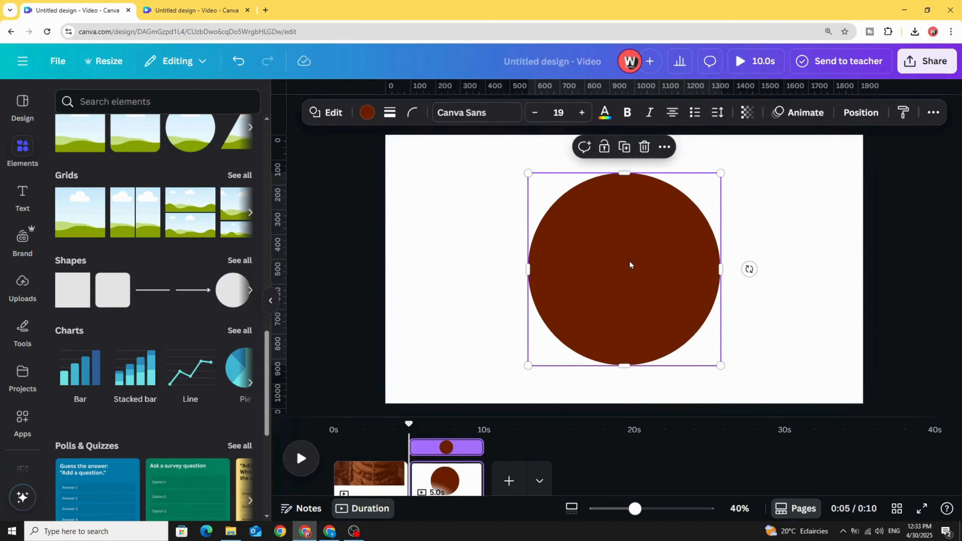
# Step: Add a heading reading "Homemade" and move it to the upper part of the circle
pyautogui.click(11, 205)
pyautogui.click(133, 237)
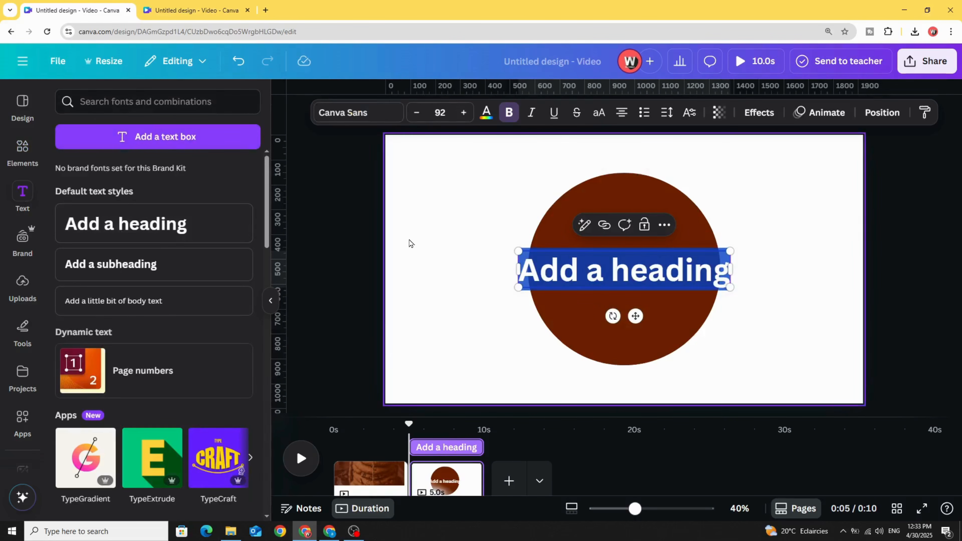
pyautogui.write('H')
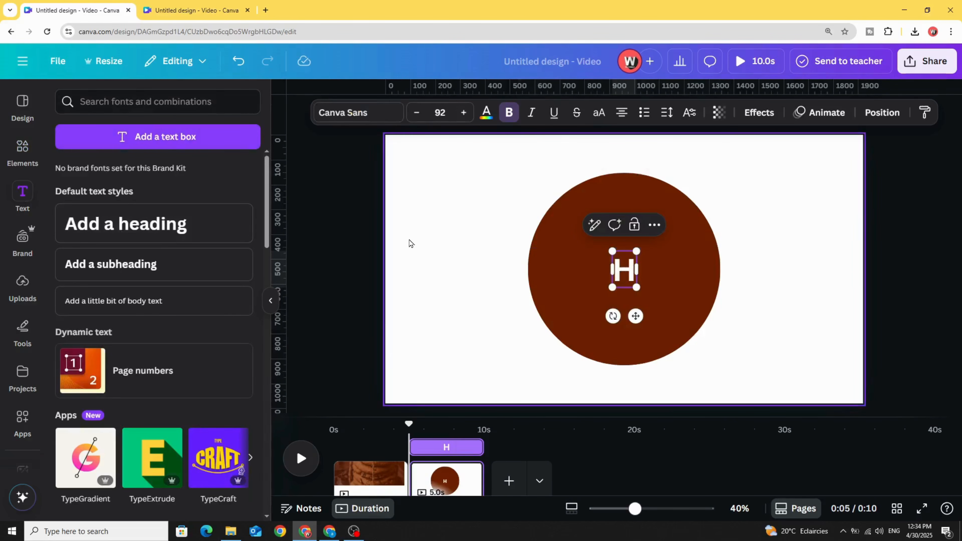
pyautogui.write('omemade')
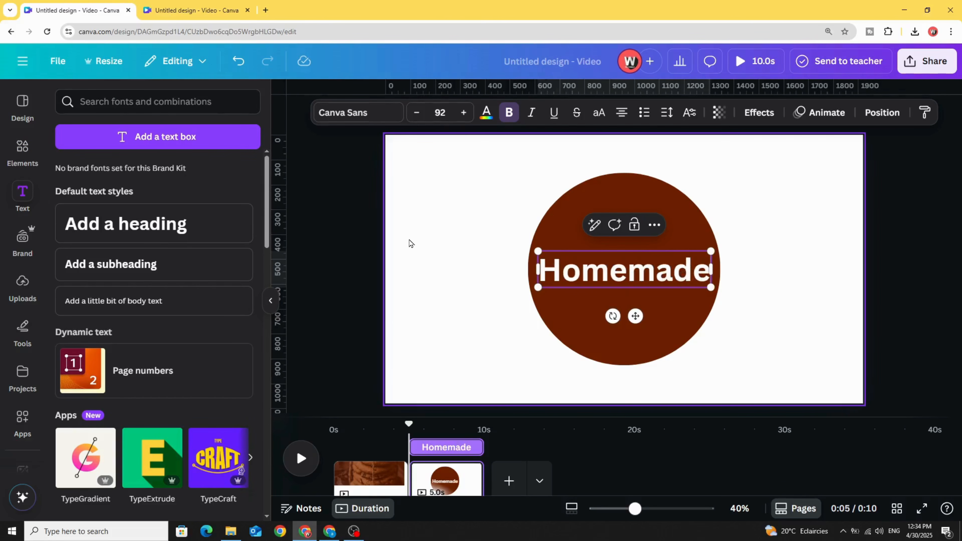
pyautogui.click(468, 260)
pyautogui.click(613, 286)
pyautogui.moveTo(613, 284); pyautogui.dragTo(614, 237)
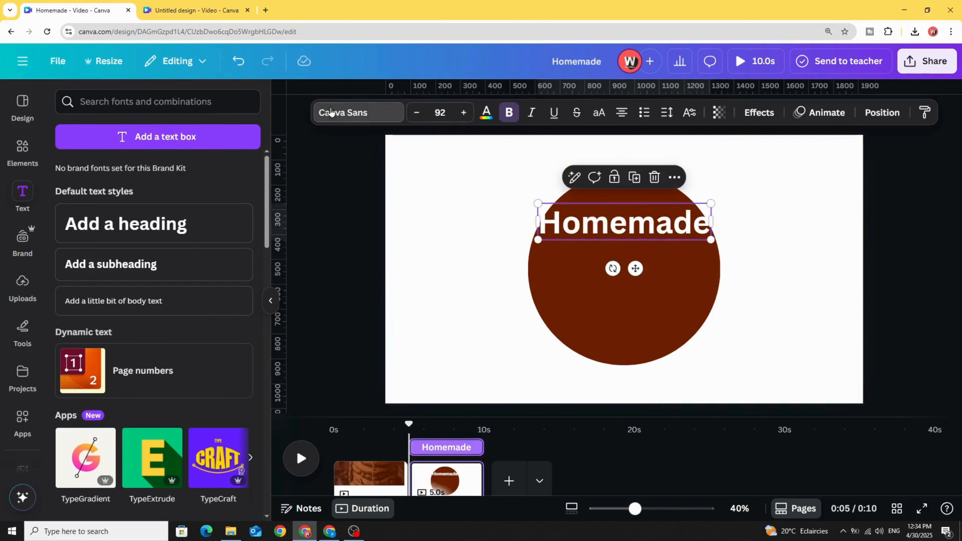
# Step: Set the "Homemade" heading's font to Lilita One and move it up to the circle's top edge
pyautogui.click(330, 112)
pyautogui.click(186, 157)
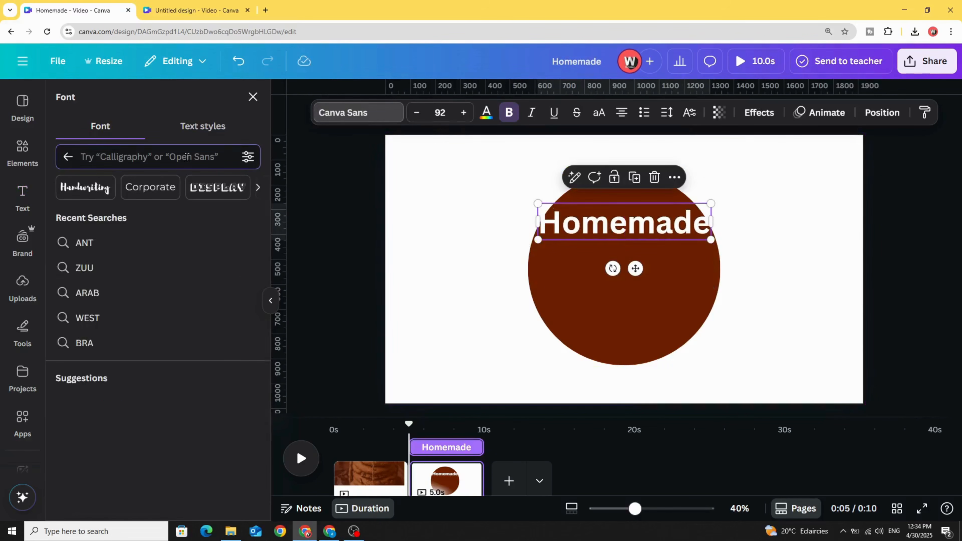
pyautogui.write('li')
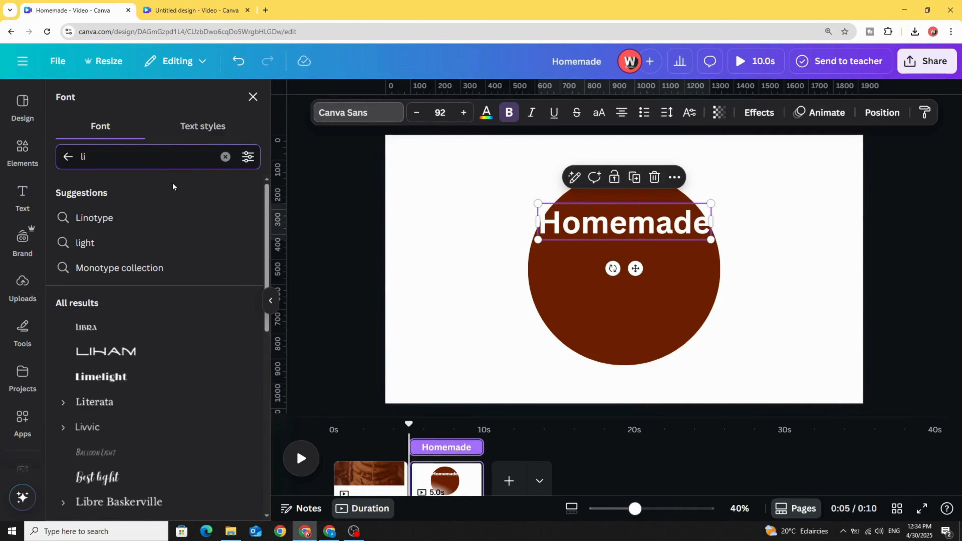
pyautogui.write('li')
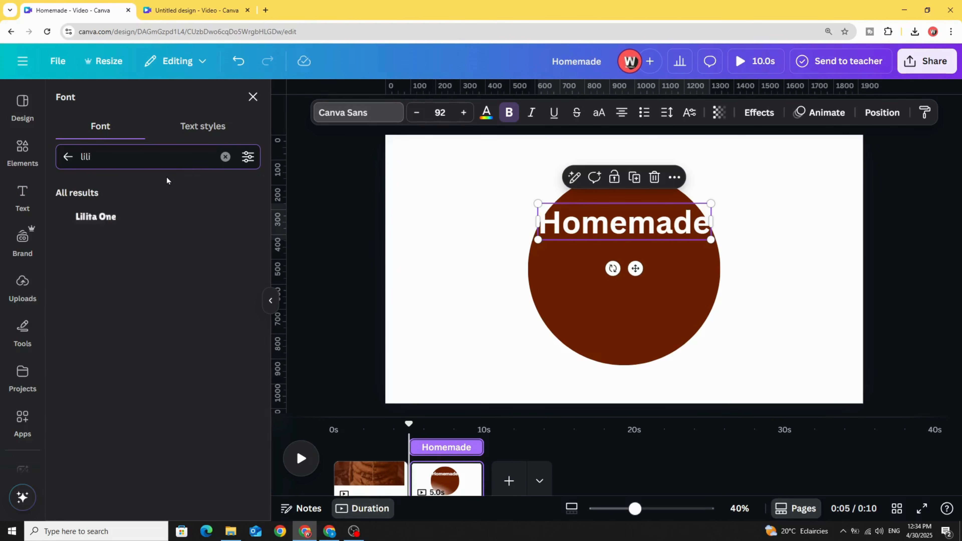
pyautogui.click(148, 220)
pyautogui.click(490, 228)
pyautogui.moveTo(592, 225); pyautogui.dragTo(602, 185)
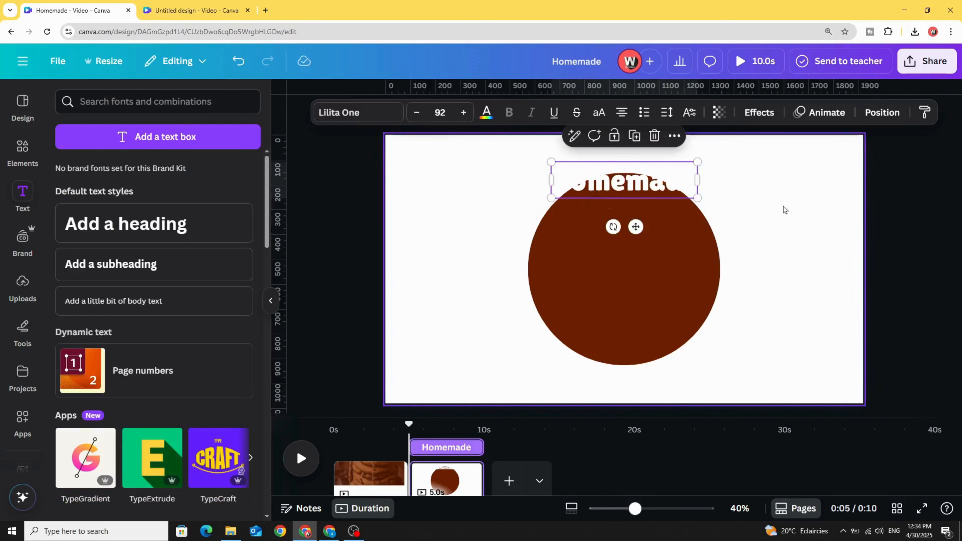
# Step: Set the second page's background colour to black
pyautogui.click(831, 179)
pyautogui.click(534, 112)
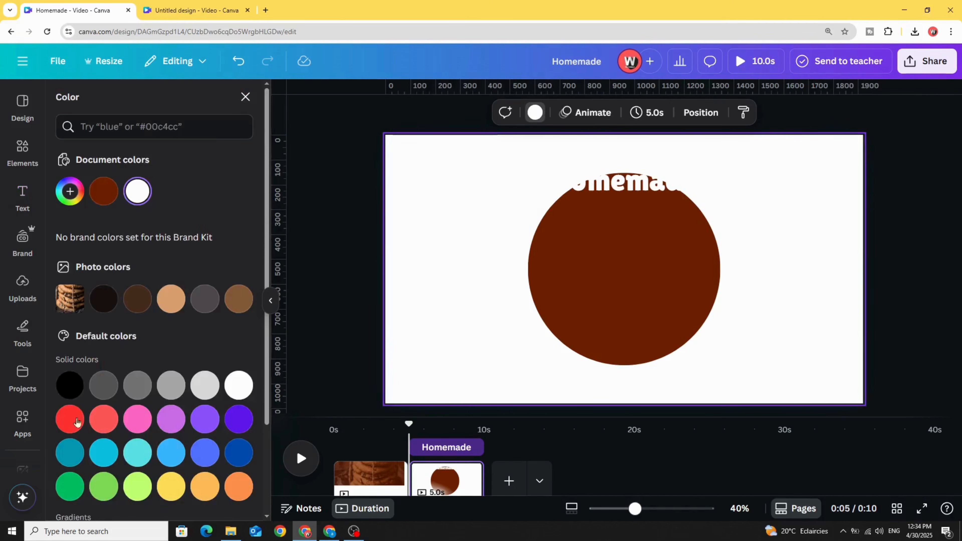
pyautogui.click(69, 385)
# Step: Move the "Homemade" heading slightly higher and apply the Curve shape effect to it
pyautogui.click(639, 178)
pyautogui.moveTo(639, 178); pyautogui.dragTo(637, 175)
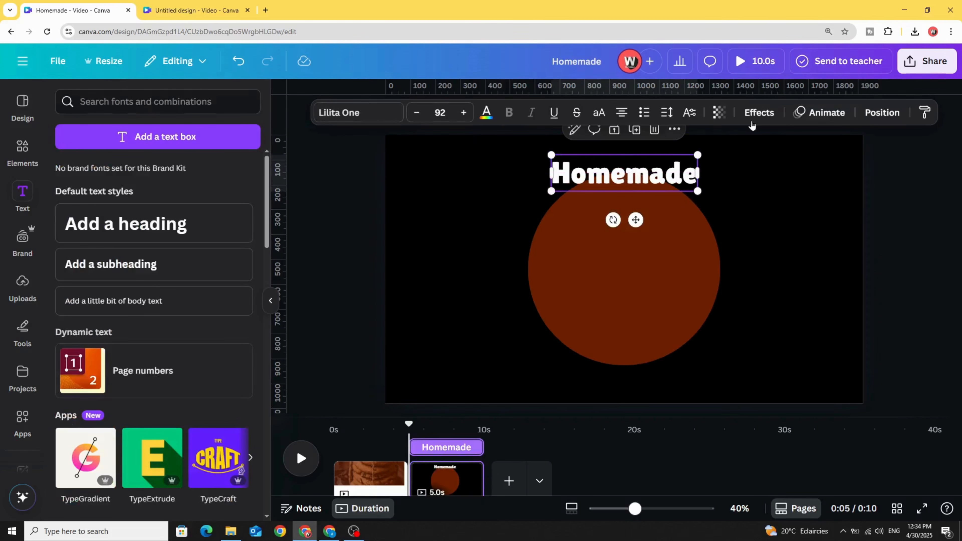
pyautogui.click(758, 117)
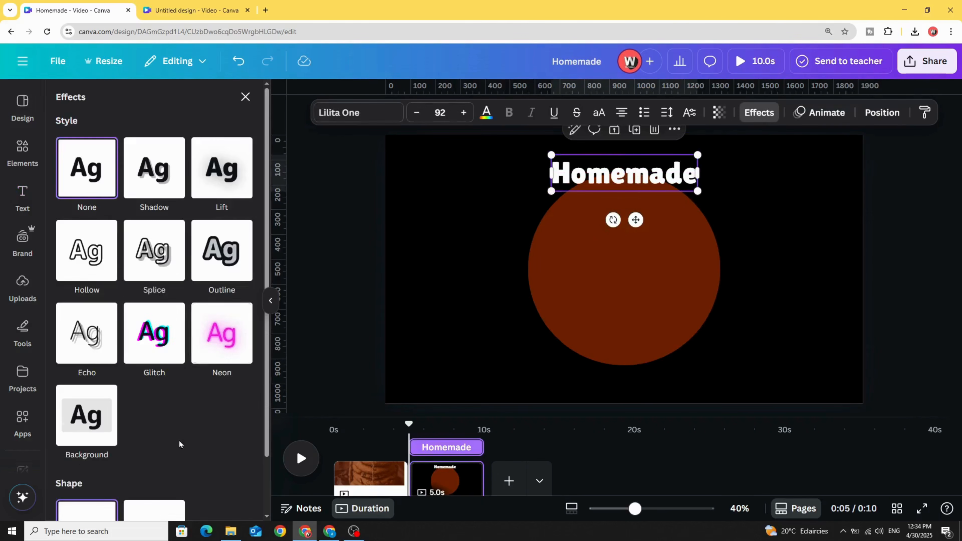
pyautogui.scroll(-2, 180, 444)
pyautogui.click(164, 467)
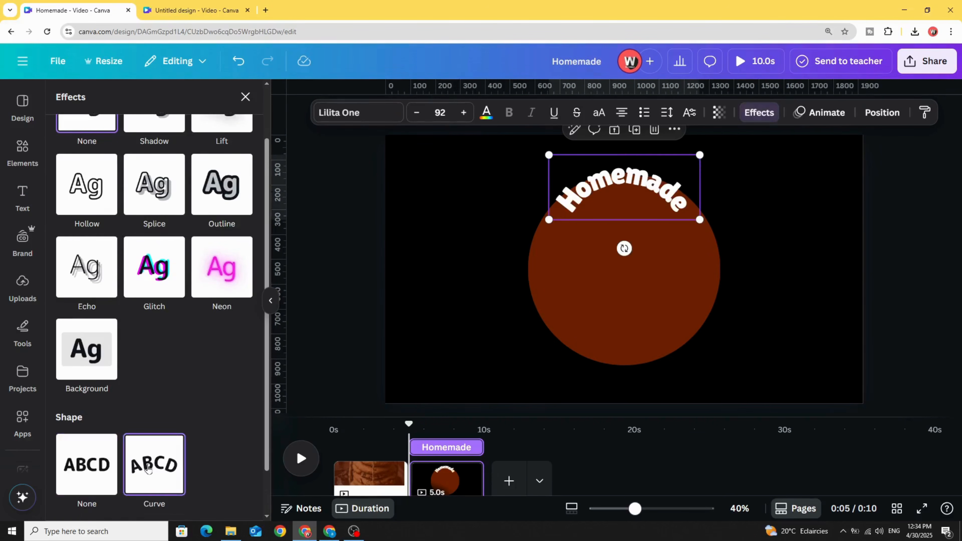
# Step: Set the "Homemade" heading's curve to 60 and shrink it to size 68.4 along the circle's top edge
pyautogui.scroll(-2, 182, 485)
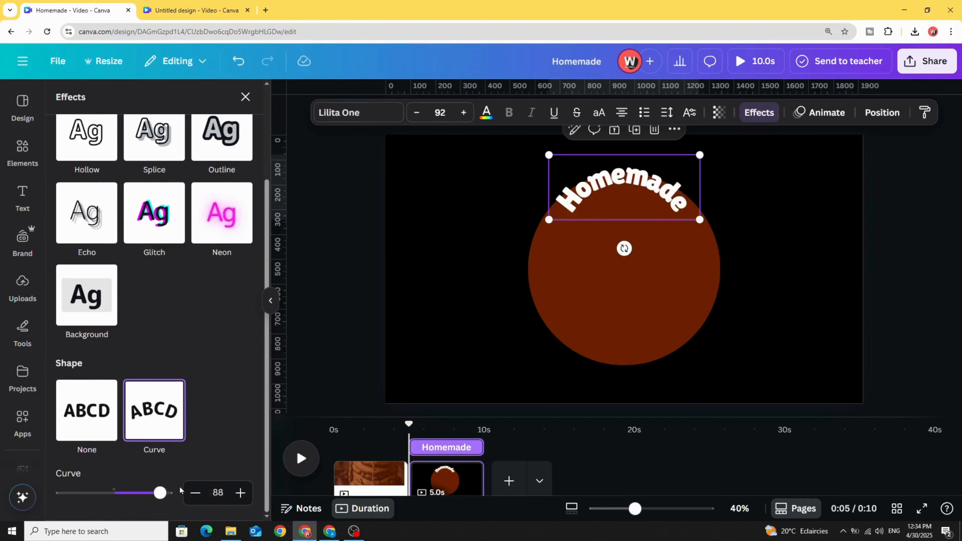
pyautogui.moveTo(162, 501); pyautogui.dragTo(152, 499)
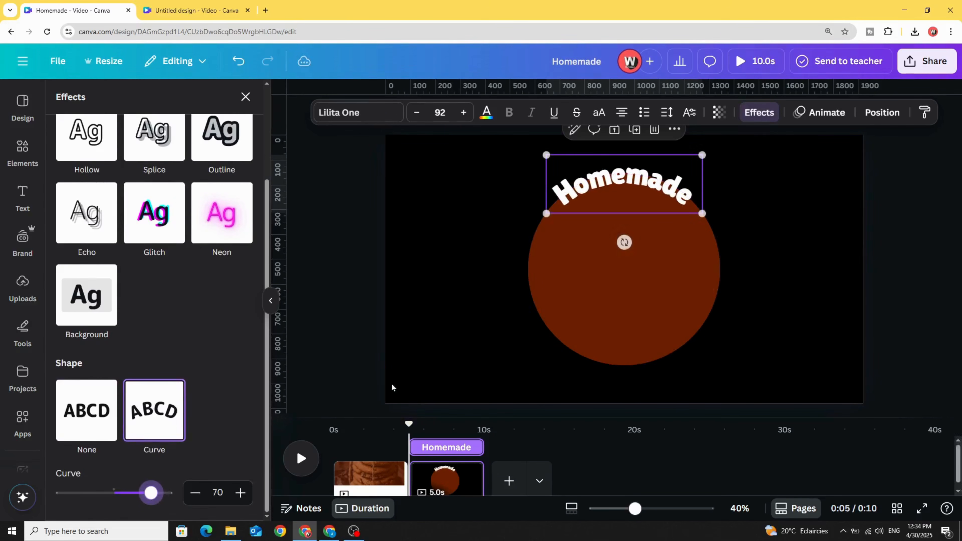
pyautogui.moveTo(545, 214); pyautogui.dragTo(613, 185)
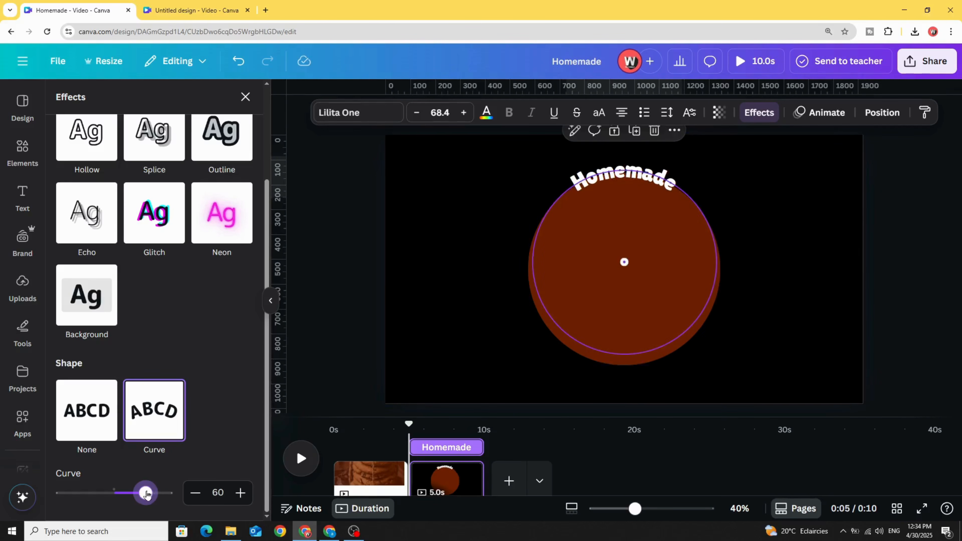
pyautogui.click(413, 336)
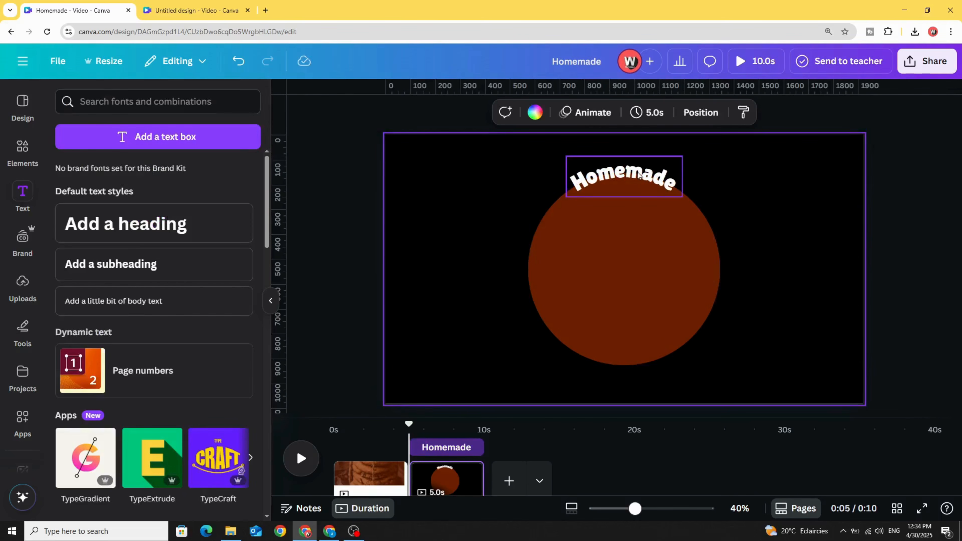
# Step: Duplicate the curved "Homemade" heading, move the copy outside the circle, and change its text to "Cookies"
pyautogui.click(638, 175)
pyautogui.click(636, 135)
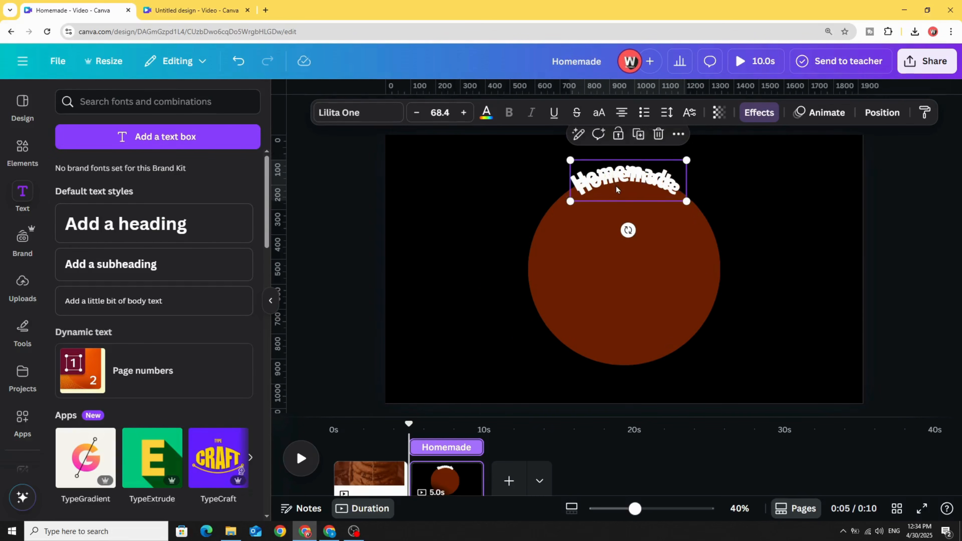
pyautogui.moveTo(619, 189); pyautogui.dragTo(450, 330)
pyautogui.doubleClick(450, 329)
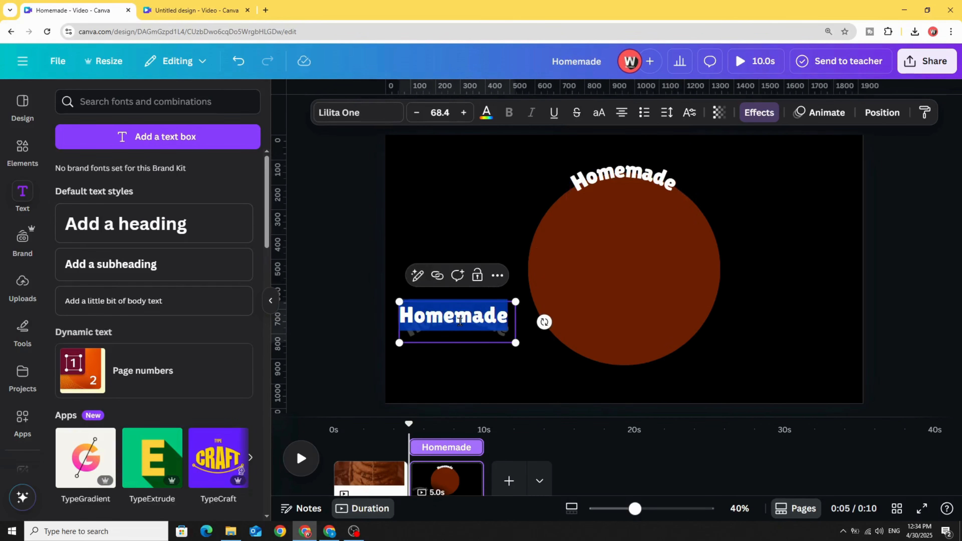
pyautogui.write('Coo')
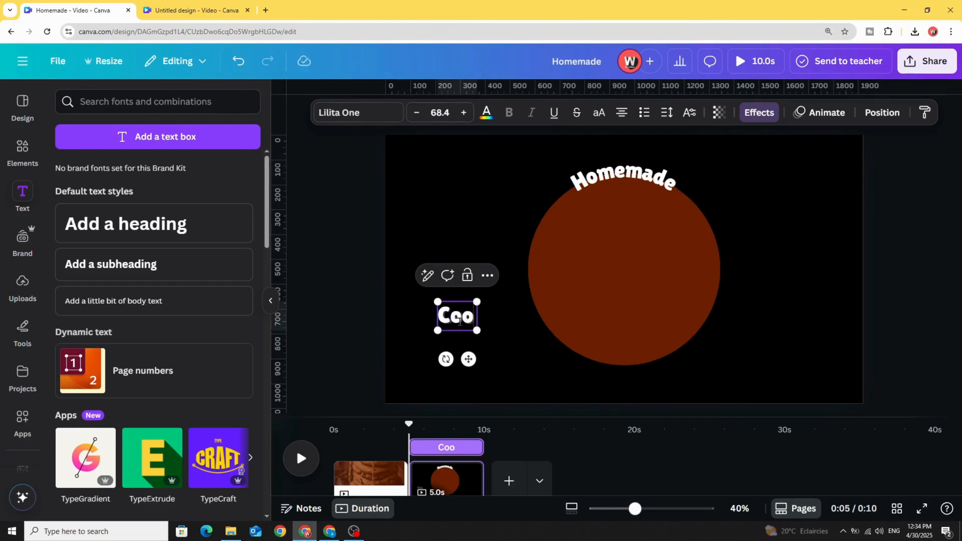
pyautogui.write('kies')
pyautogui.click(362, 308)
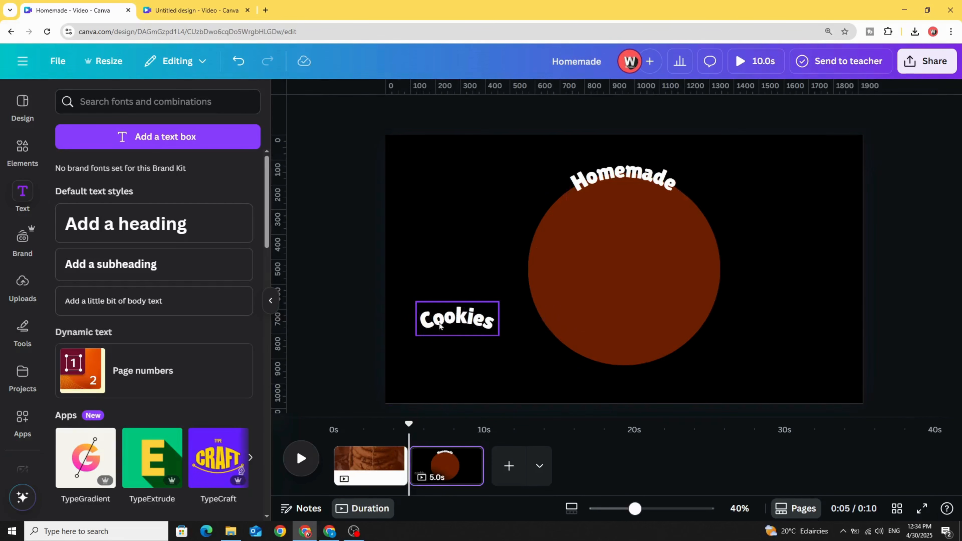
# Step: Rotate the "Cookies" text upside down and place it centred on the circle's bottom edge
pyautogui.moveTo(449, 319); pyautogui.dragTo(601, 319)
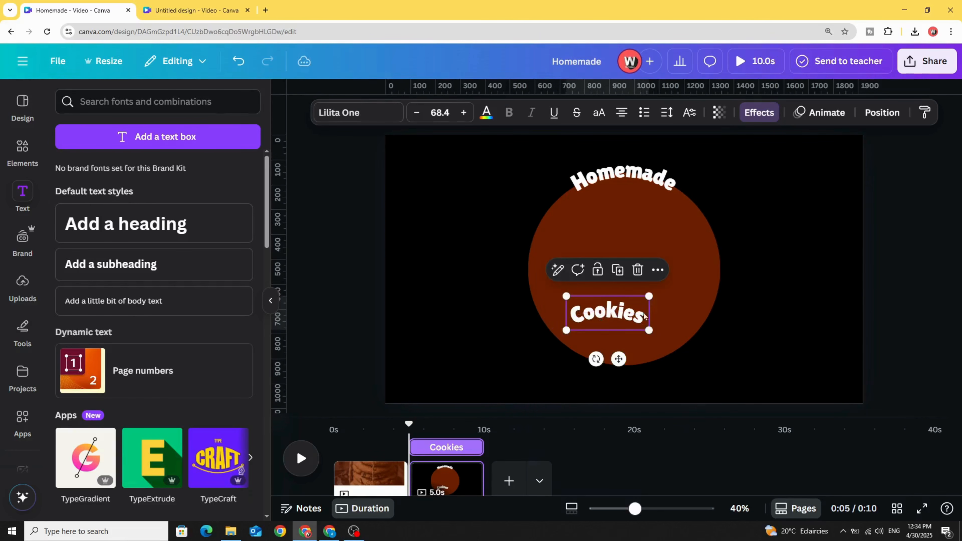
pyautogui.moveTo(596, 359); pyautogui.dragTo(616, 274)
pyautogui.moveTo(608, 319); pyautogui.dragTo(625, 375)
pyautogui.click(380, 243)
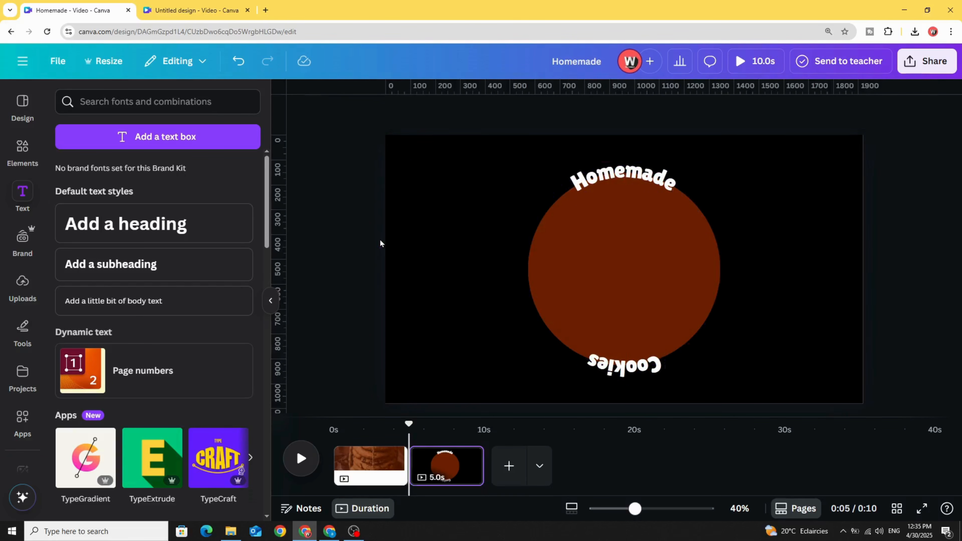
# Step: Set the brown circle's transparency to 0
pyautogui.click(631, 243)
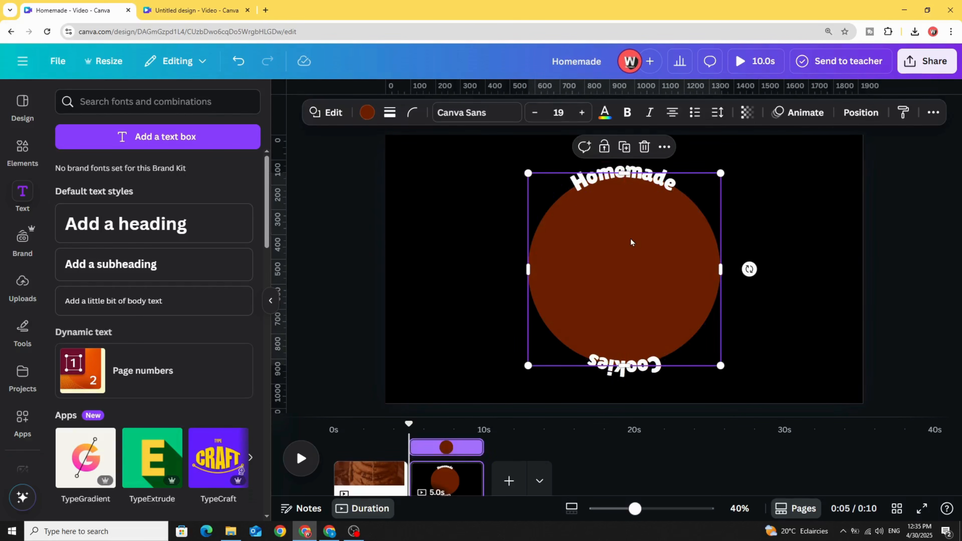
pyautogui.click(748, 112)
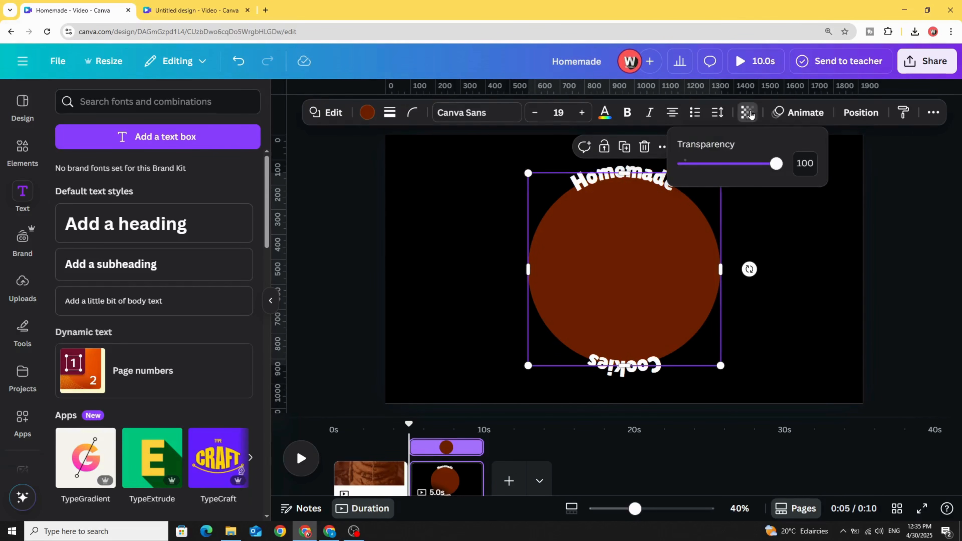
pyautogui.moveTo(774, 163); pyautogui.dragTo(682, 164)
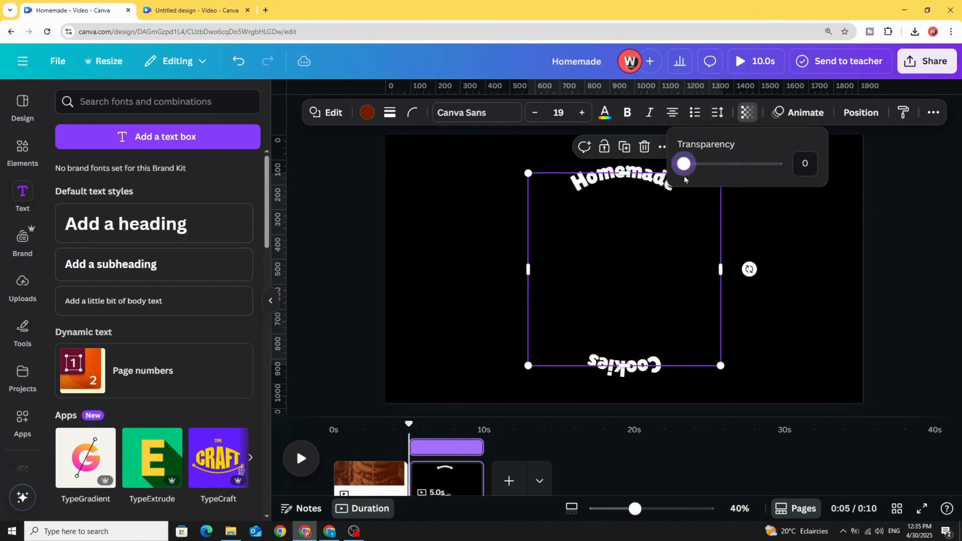
pyautogui.click(799, 196)
# Step: Group the transparent circle with the "Homemade" and "Cookies" texts and copy the group
pyautogui.moveTo(819, 154); pyautogui.dragTo(542, 353)
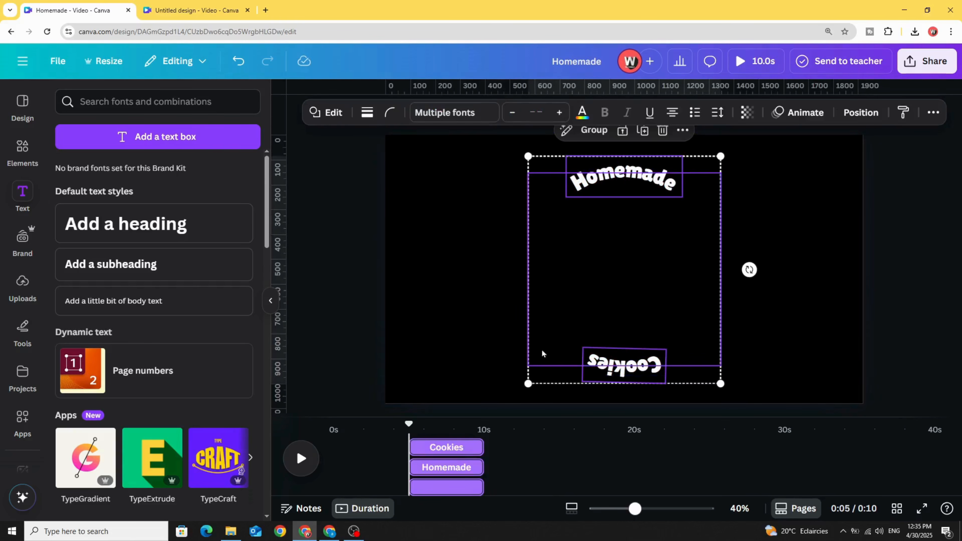
pyautogui.click(593, 131)
pyautogui.rightClick(599, 249)
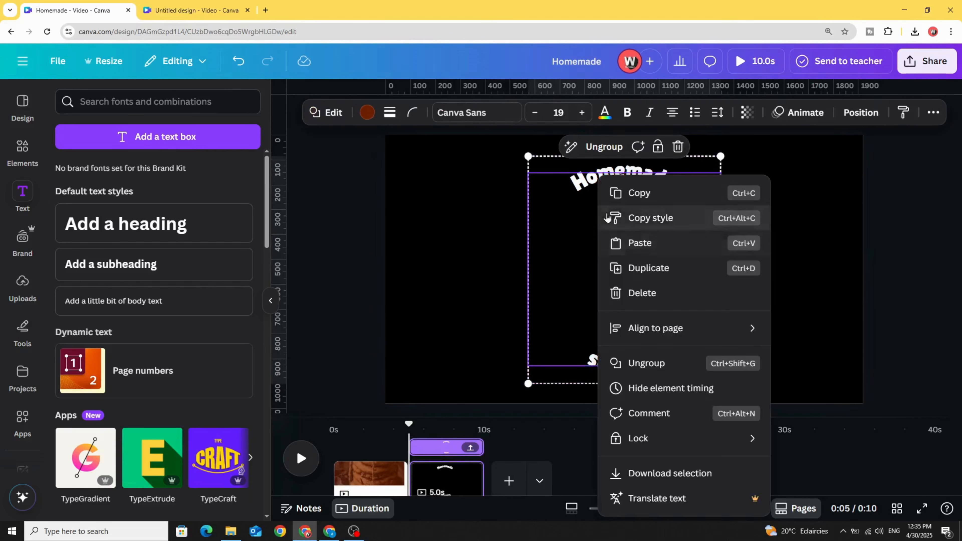
pyautogui.click(636, 195)
# Step: Paste the badge group onto the first page and move it slightly higher over the tinted photo
pyautogui.click(376, 472)
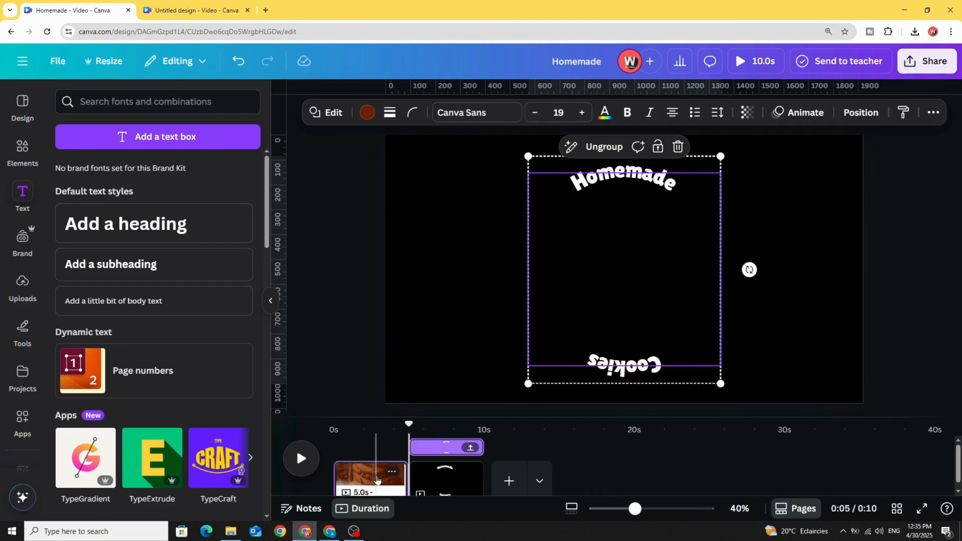
pyautogui.hotkey('ctrl', 'v')
pyautogui.moveTo(635, 509); pyautogui.dragTo(626, 509)
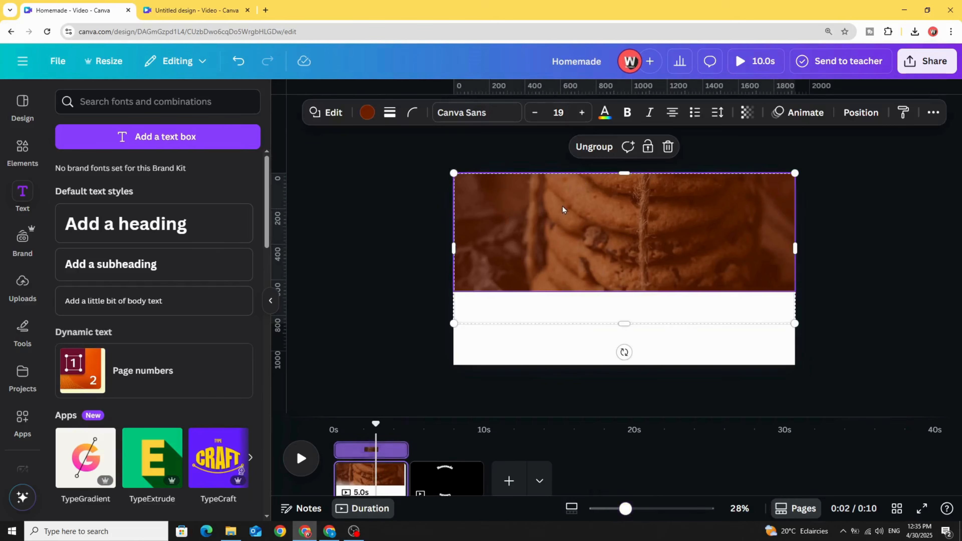
pyautogui.rightClick(562, 210)
pyautogui.click(602, 243)
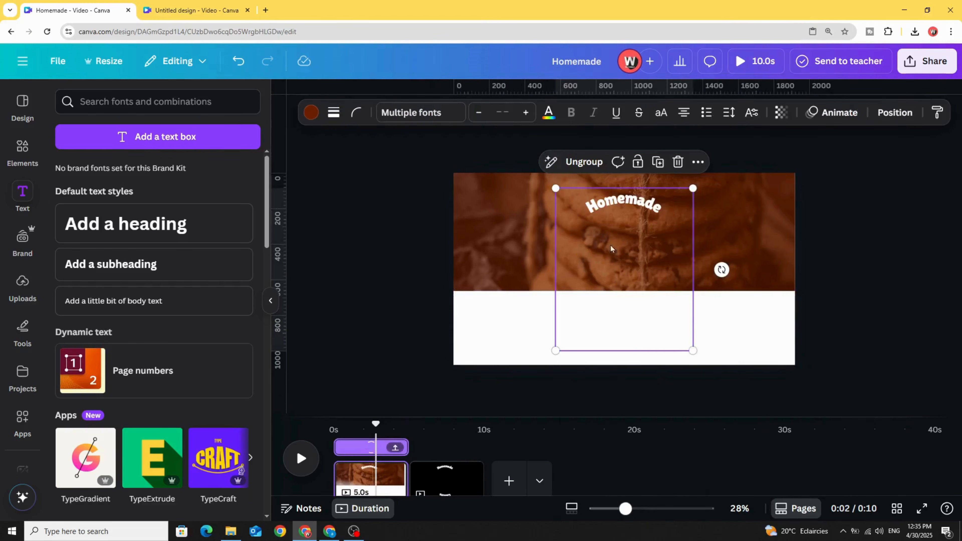
pyautogui.moveTo(622, 260); pyautogui.dragTo(623, 250)
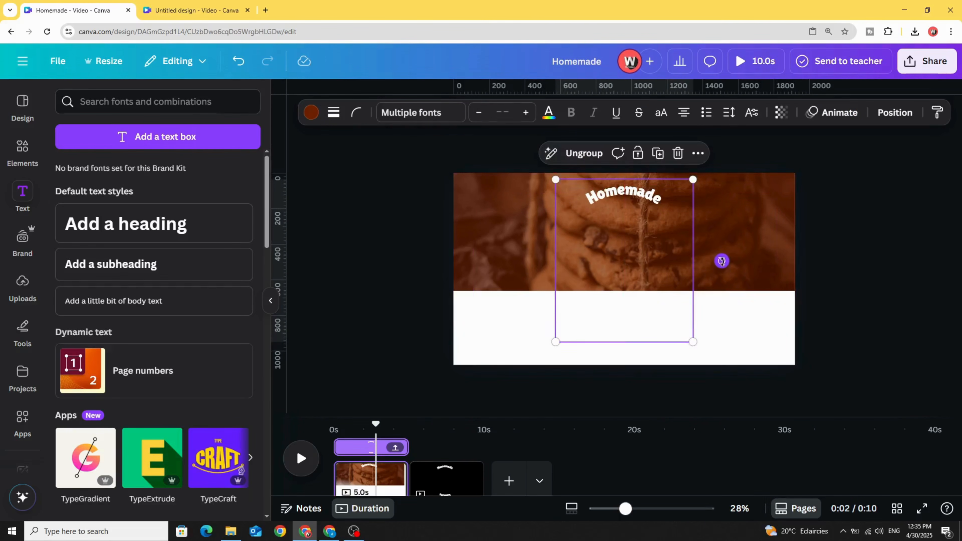
# Step: Enlarge the badge group on the first page until it is wider than the page
pyautogui.moveTo(555, 342); pyautogui.dragTo(413, 509)
pyautogui.moveTo(568, 280); pyautogui.dragTo(653, 280)
pyautogui.moveTo(625, 508); pyautogui.dragTo(606, 517)
pyautogui.moveTo(622, 309); pyautogui.dragTo(611, 303)
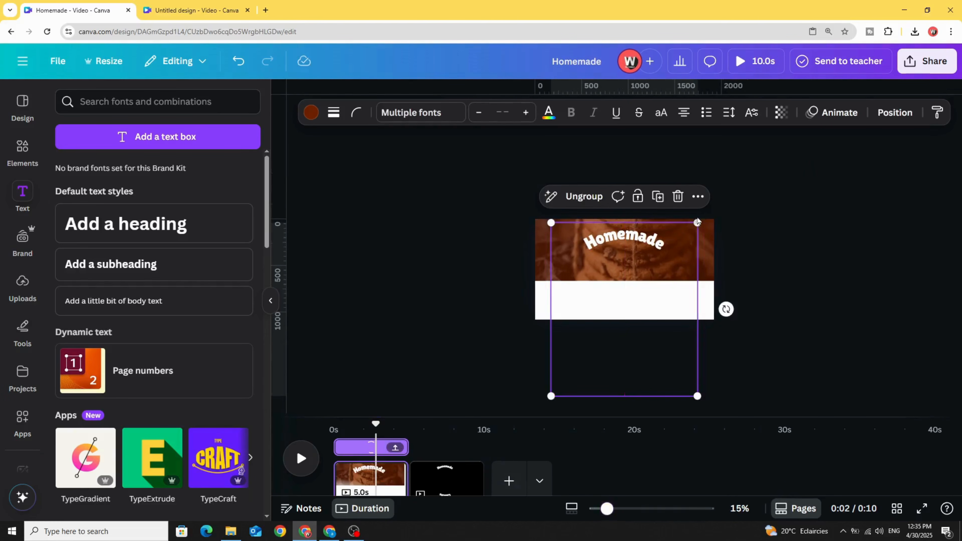
pyautogui.moveTo(697, 222); pyautogui.dragTo(749, 198)
# Step: Move the enlarged badge group down and rotate it a quarter turn, its top edge slightly below the page's top
pyautogui.moveTo(719, 250); pyautogui.dragTo(696, 305)
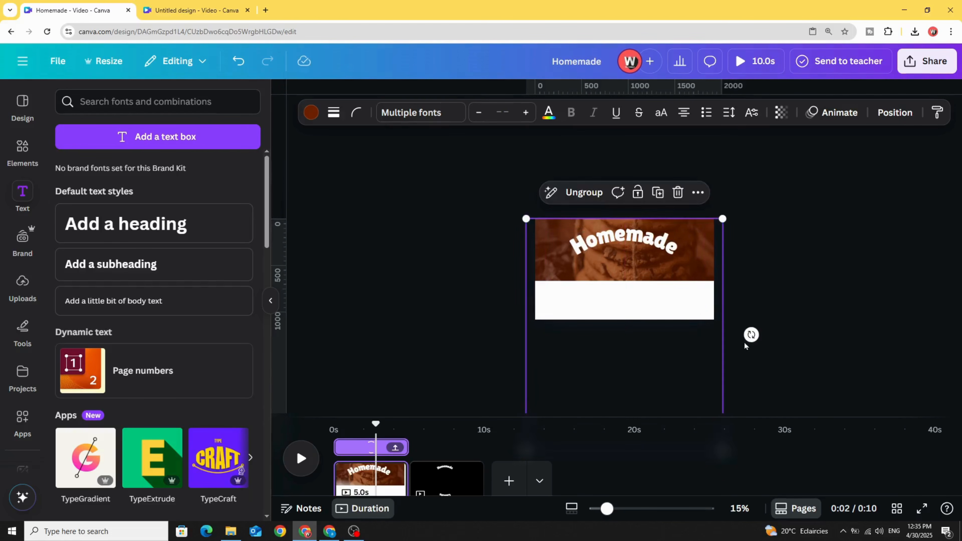
pyautogui.moveTo(751, 335); pyautogui.dragTo(617, 270)
pyautogui.moveTo(622, 269)
pyautogui.mouseDown()
pyautogui.moveTo(649, 274)
pyautogui.moveTo(626, 262)
pyautogui.mouseUp()
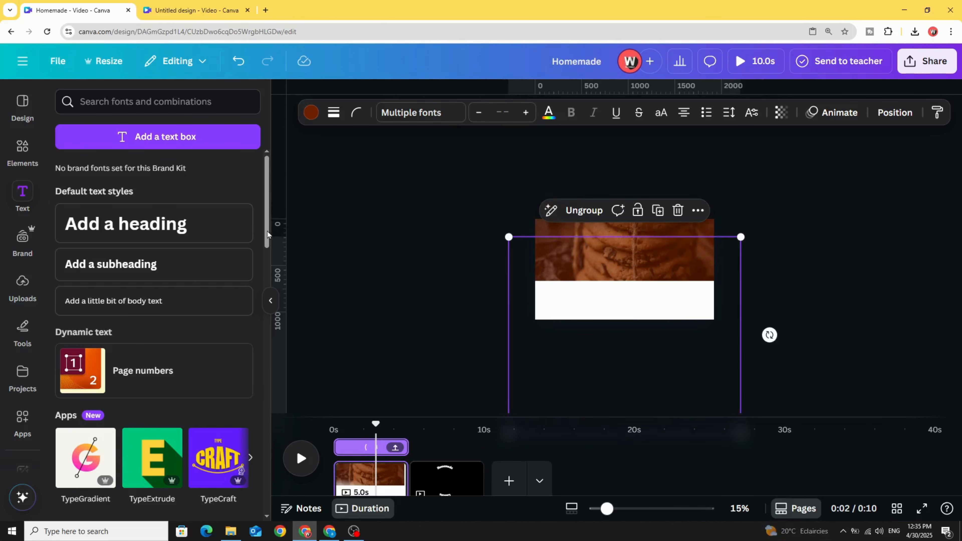
# Step: Add the uploaded cutout cookies image to the first page, centre it near the page's bottom edge, and enlarge it slightly
pyautogui.click(24, 285)
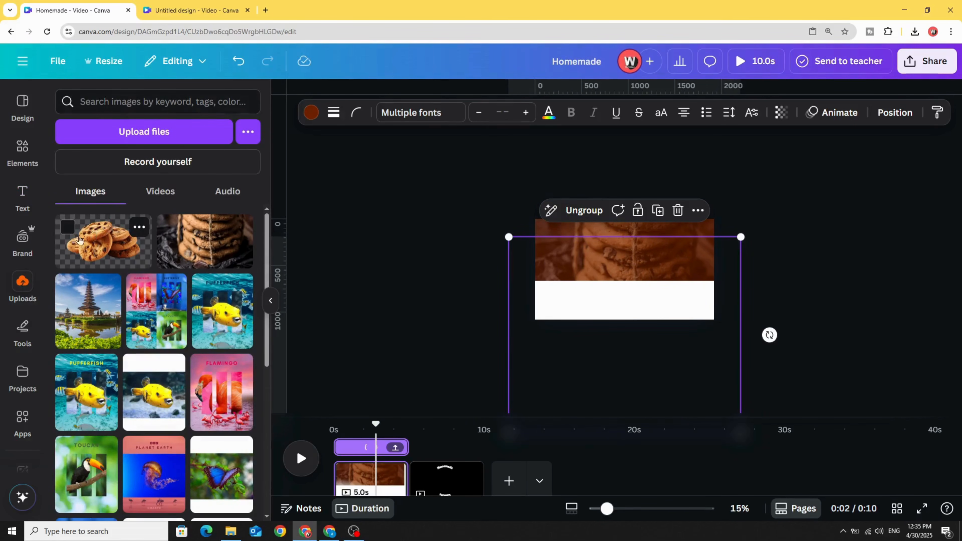
pyautogui.click(96, 237)
pyautogui.moveTo(609, 276); pyautogui.dragTo(618, 289)
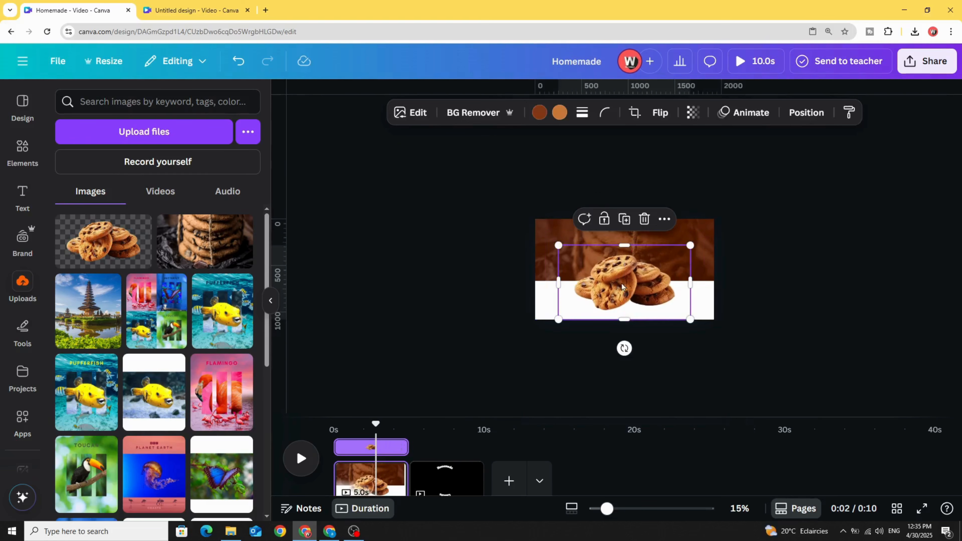
pyautogui.moveTo(691, 245)
pyautogui.mouseDown()
pyautogui.moveTo(699, 241)
pyautogui.moveTo(692, 244)
pyautogui.mouseUp()
pyautogui.click(629, 290)
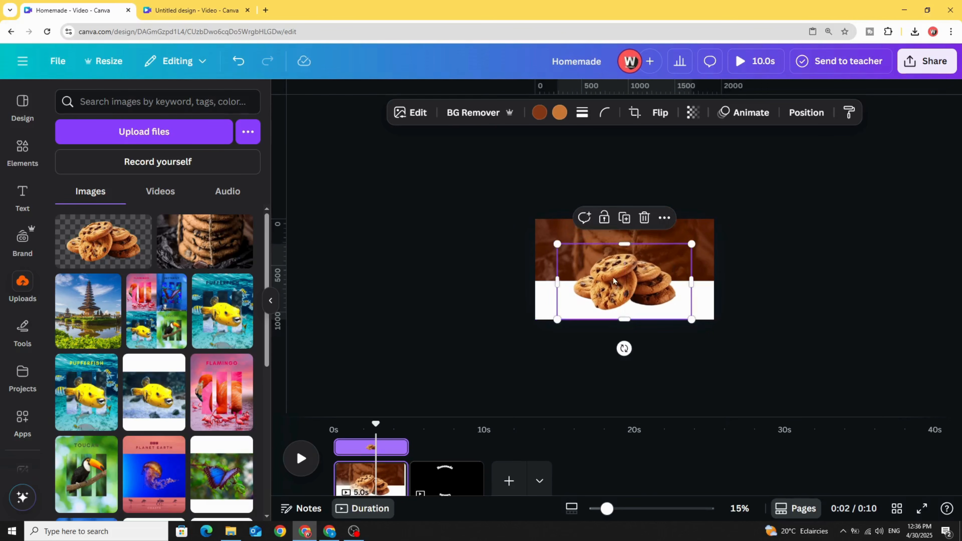
pyautogui.rightClick(614, 282)
# Step: Delete the black second page and duplicate the remaining cookie page
pyautogui.rightClick(448, 474)
pyautogui.click(461, 462)
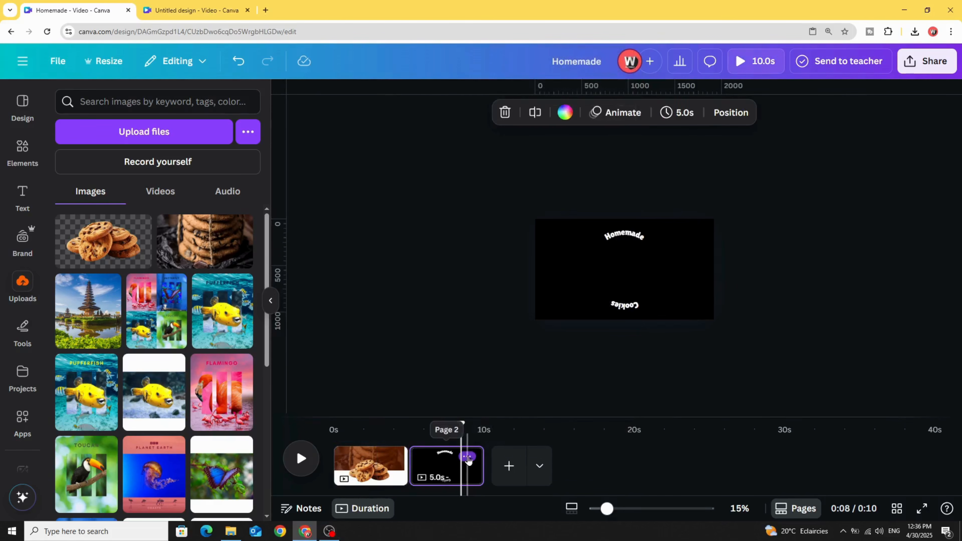
pyautogui.click(468, 457)
pyautogui.click(509, 258)
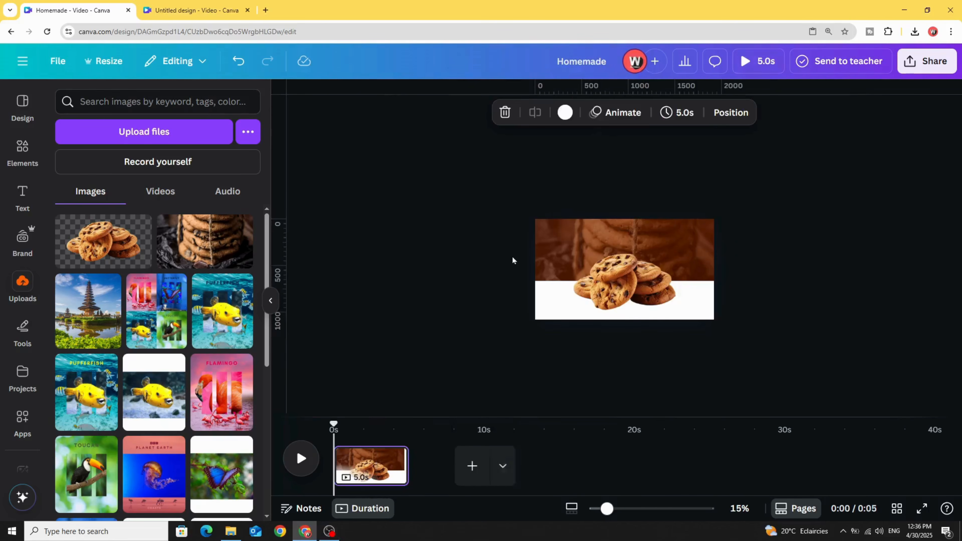
pyautogui.click(390, 457)
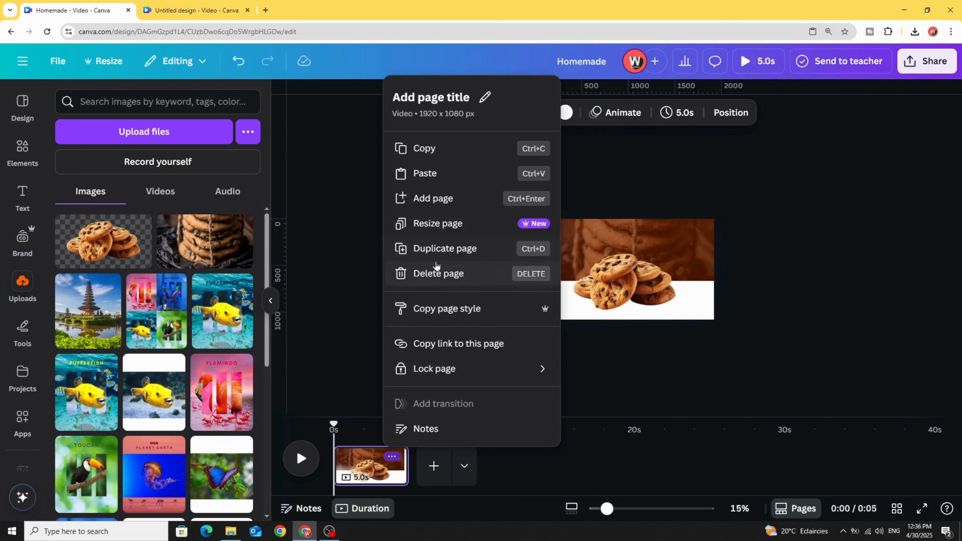
pyautogui.click(443, 258)
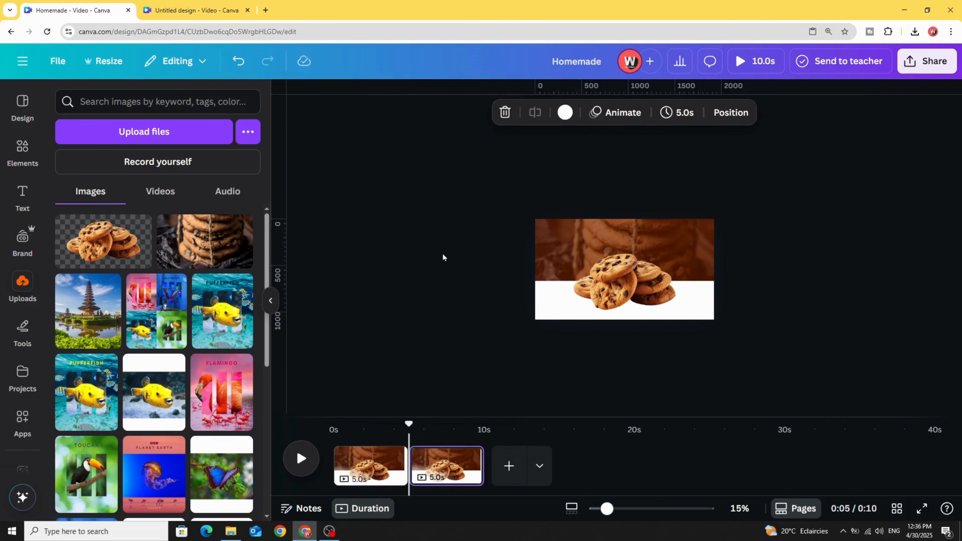
# Step: On the first page, move the tinted photo group straight up until its photo sits above the page
pyautogui.click(387, 465)
pyautogui.click(616, 244)
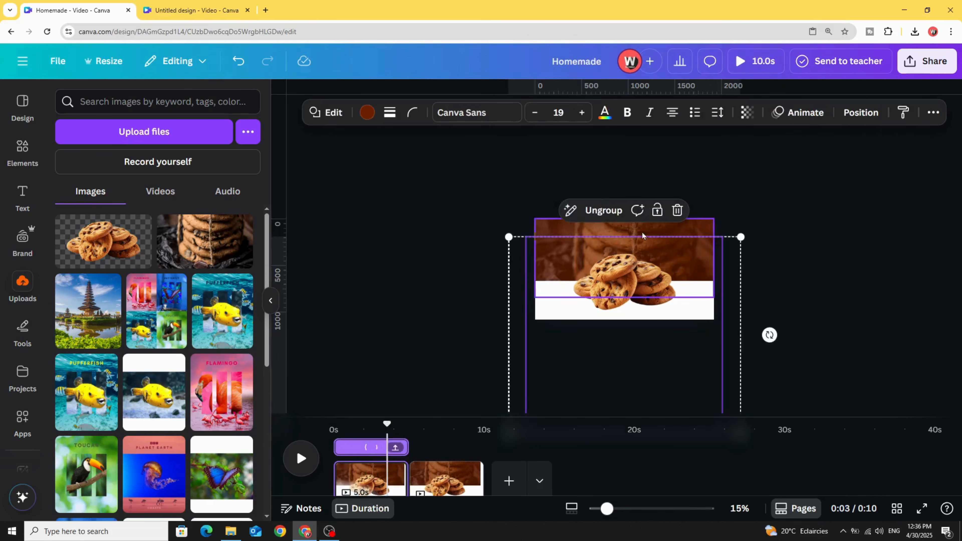
pyautogui.click(505, 263)
pyautogui.click(693, 235)
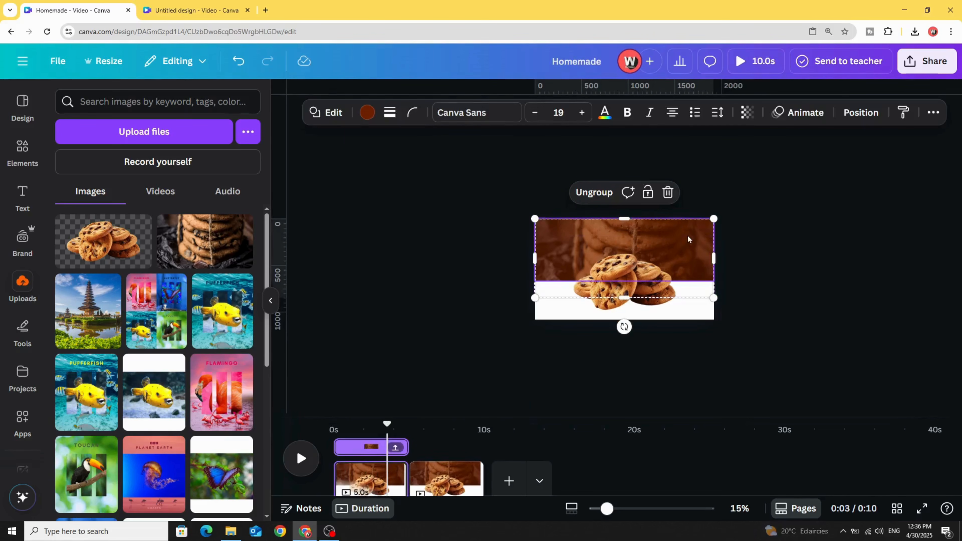
pyautogui.moveTo(688, 224); pyautogui.dragTo(685, 161)
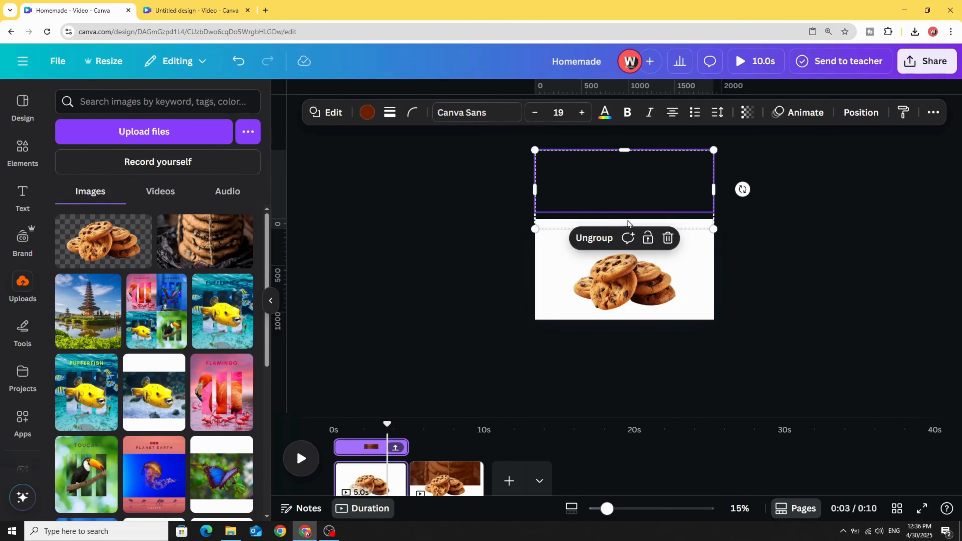
# Step: Move the cookies image on the first page straight down until the cookies sit below the page
pyautogui.click(622, 273)
pyautogui.moveTo(621, 277); pyautogui.dragTo(620, 337)
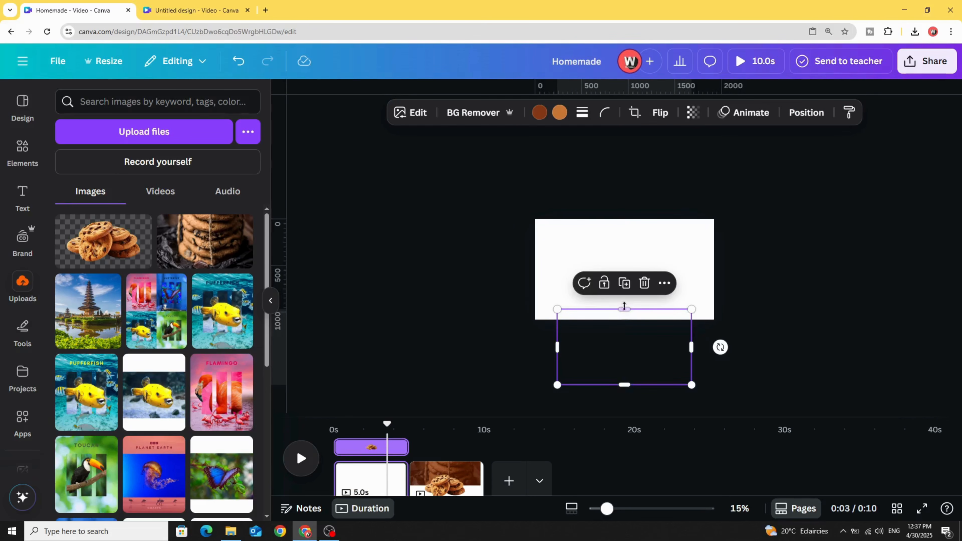
pyautogui.click(483, 344)
# Step: Add a Match & Move transition between the first and second pages
pyautogui.moveTo(407, 480)
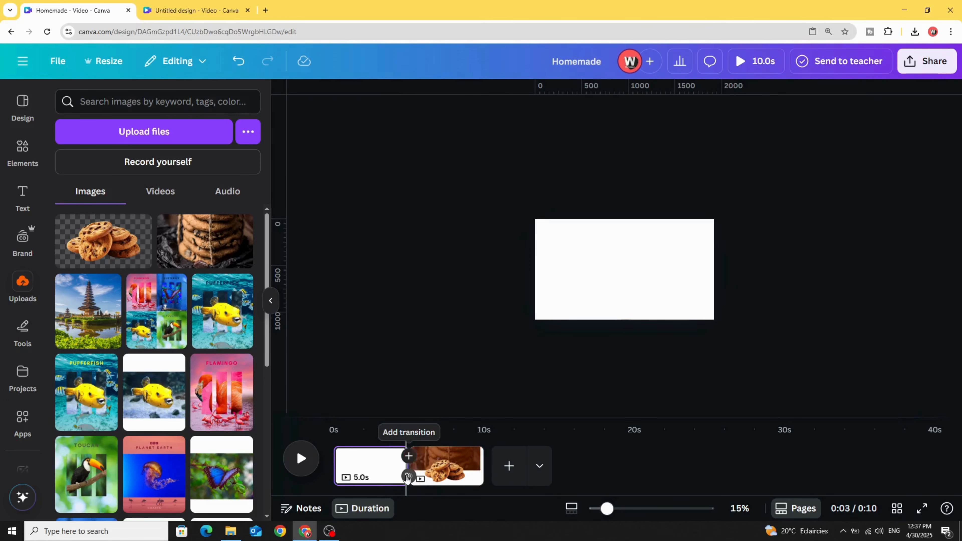
pyautogui.click(407, 476)
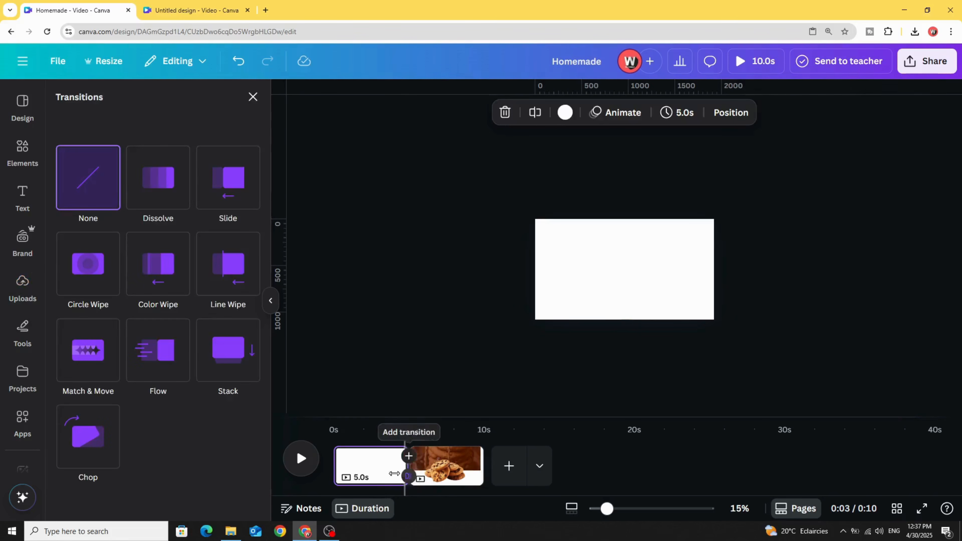
pyautogui.click(95, 358)
# Step: Shorten the first page to 2.2 seconds and the second page to 3.0 seconds, and preview the video from the first page
pyautogui.moveTo(396, 479); pyautogui.dragTo(359, 479)
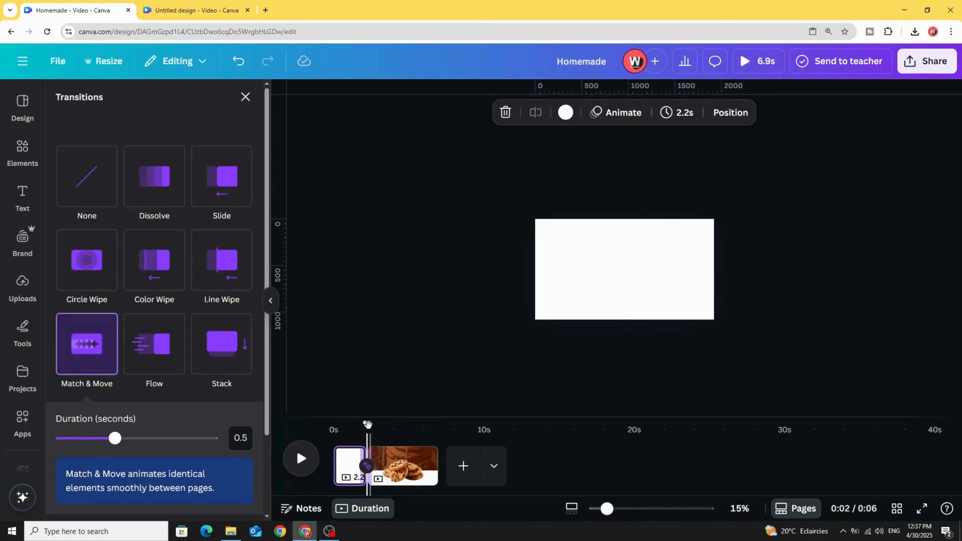
pyautogui.moveTo(419, 483); pyautogui.dragTo(412, 482)
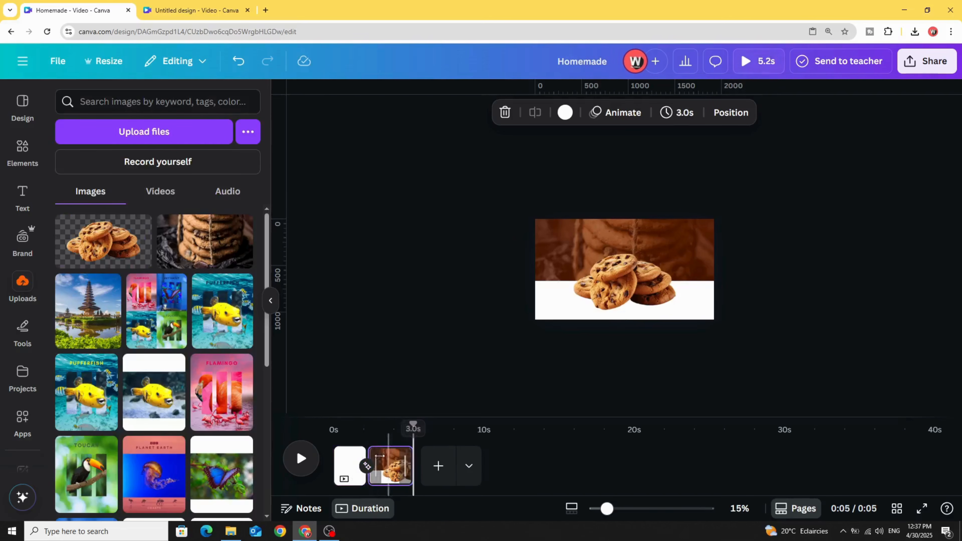
pyautogui.moveTo(406, 428); pyautogui.dragTo(355, 428)
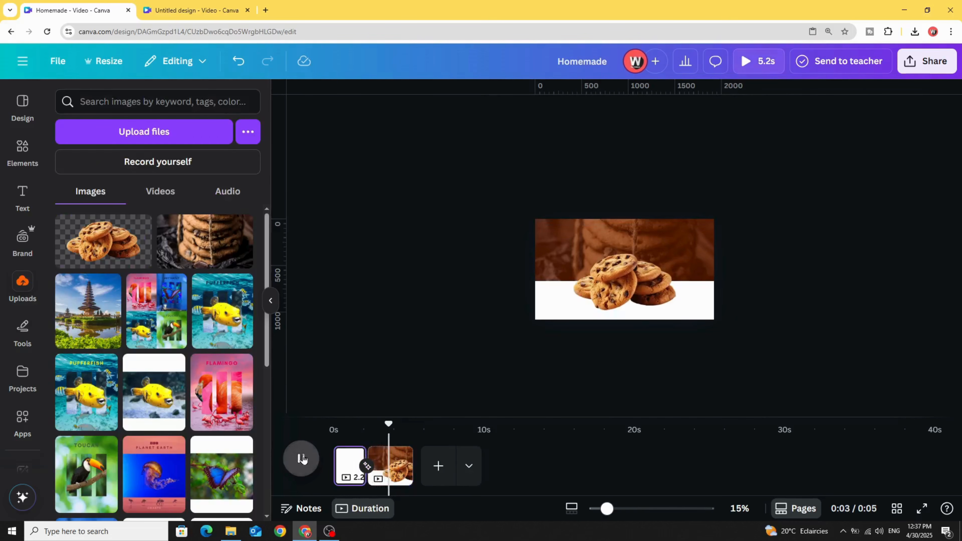
pyautogui.click(301, 458)
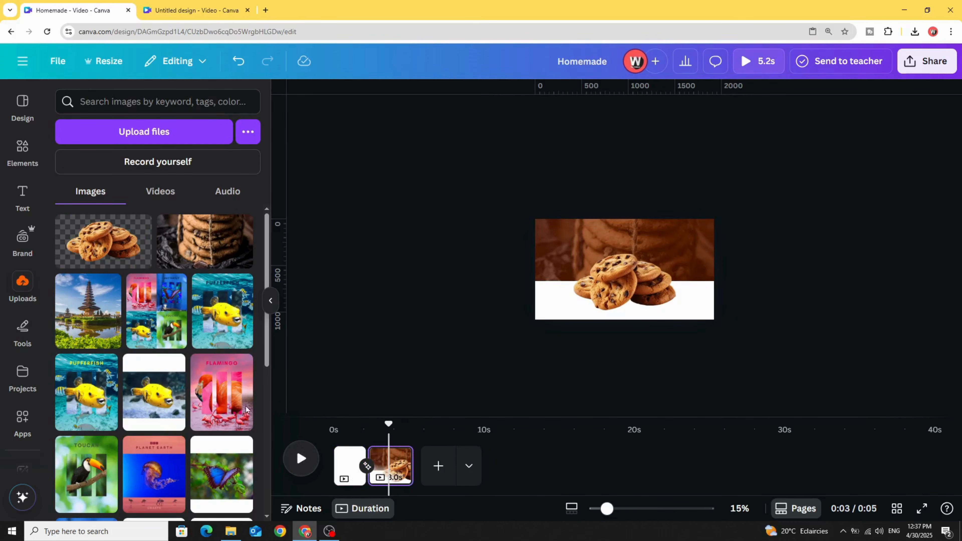
# Step: Search the elements library for "splash" and limit the results to animated graphics
pyautogui.click(26, 156)
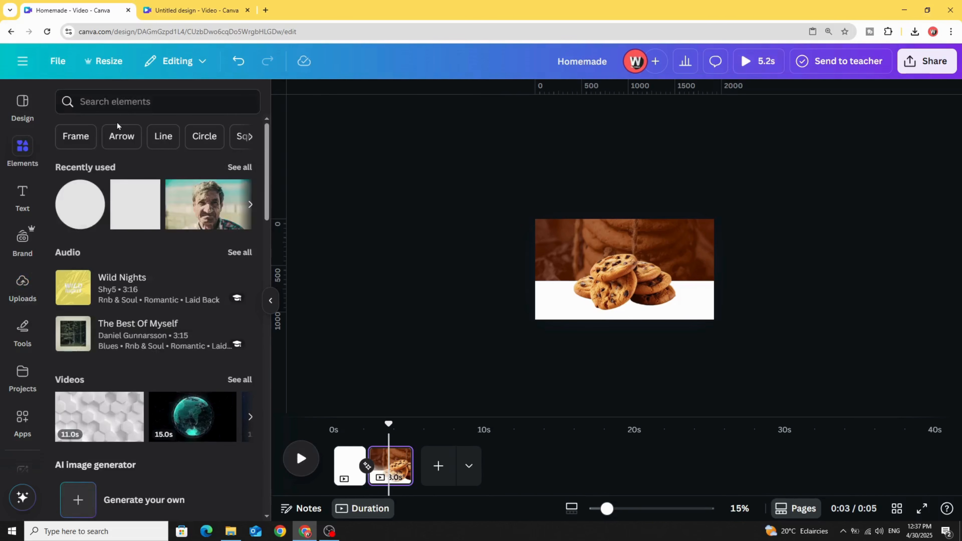
pyautogui.click(124, 101)
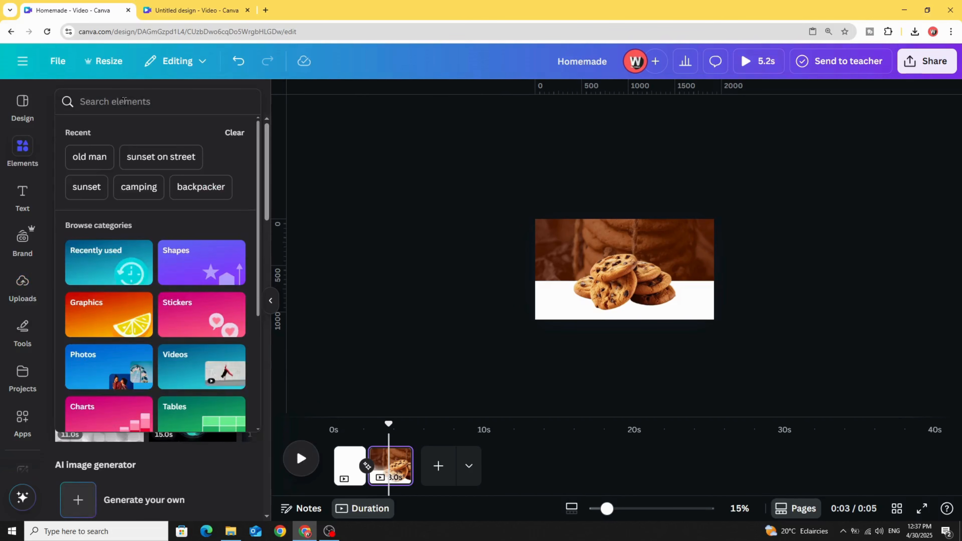
pyautogui.write('splash')
pyautogui.press('Return')
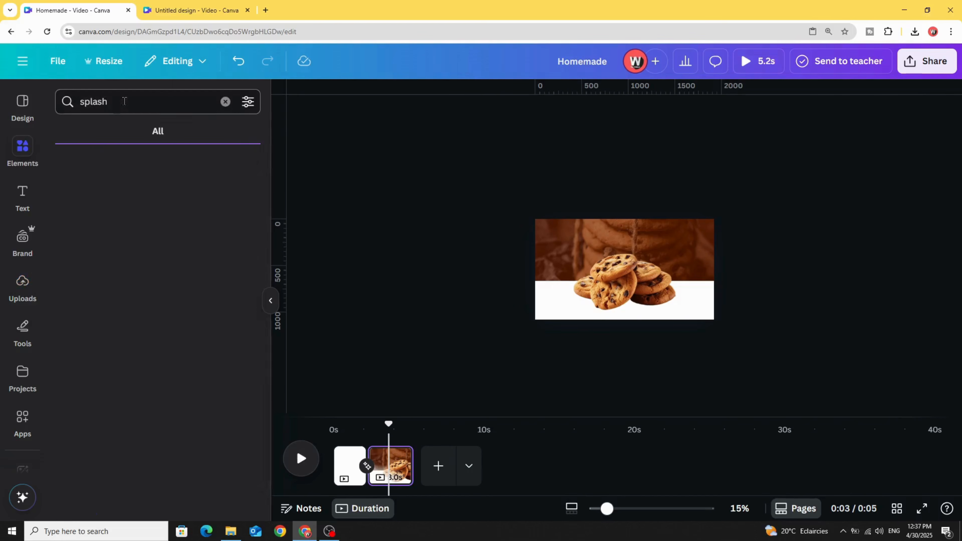
pyautogui.click(108, 132)
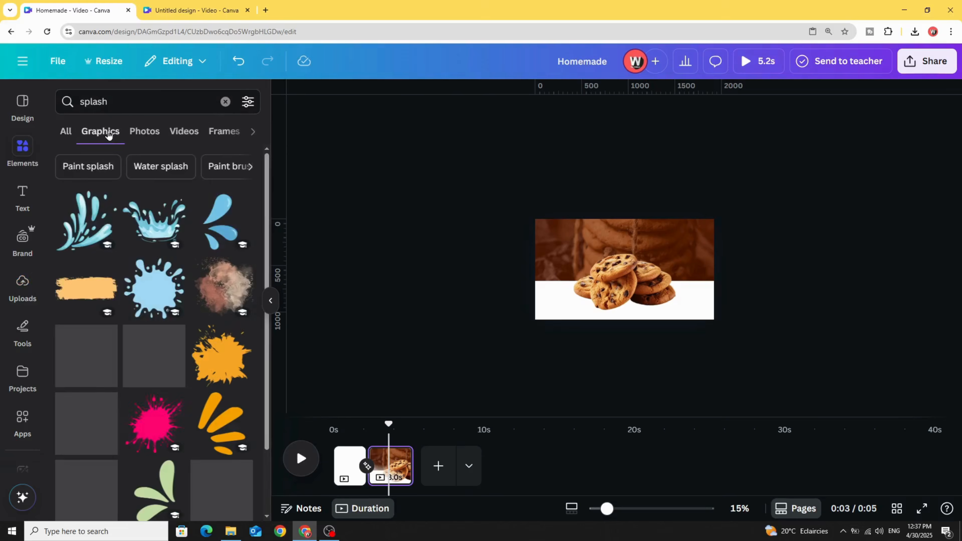
pyautogui.click(248, 103)
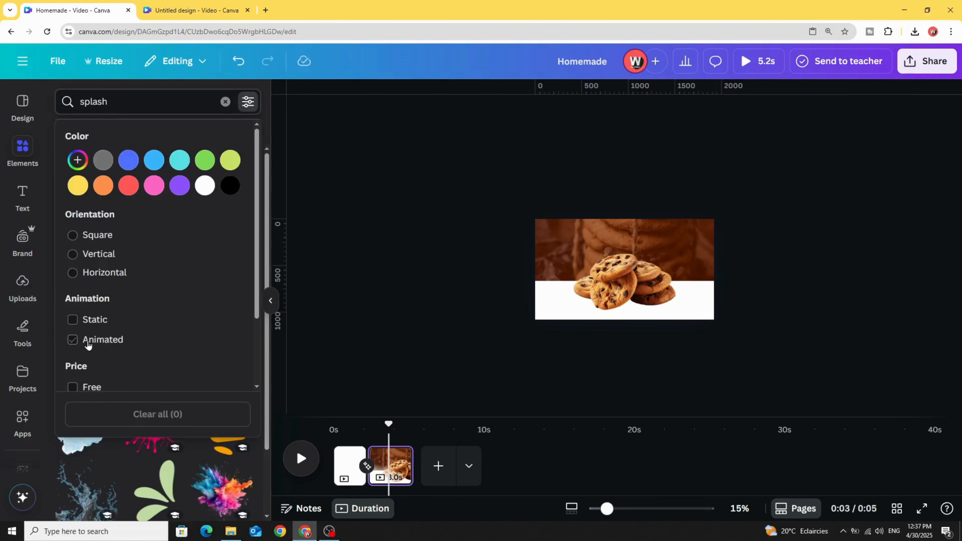
pyautogui.click(73, 340)
pyautogui.click(324, 200)
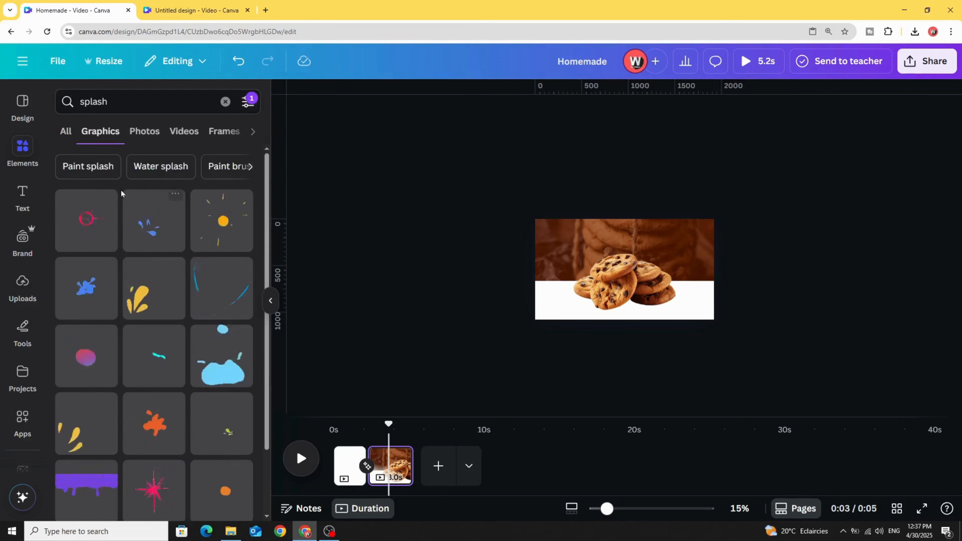
# Step: Add the round orange-yellow animated splash graphic to the second page, enlarge it beyond the page height and centre it over the cookies
pyautogui.scroll(-6, 148, 341)
pyautogui.scroll(-4, 141, 341)
pyautogui.scroll(-3, 129, 364)
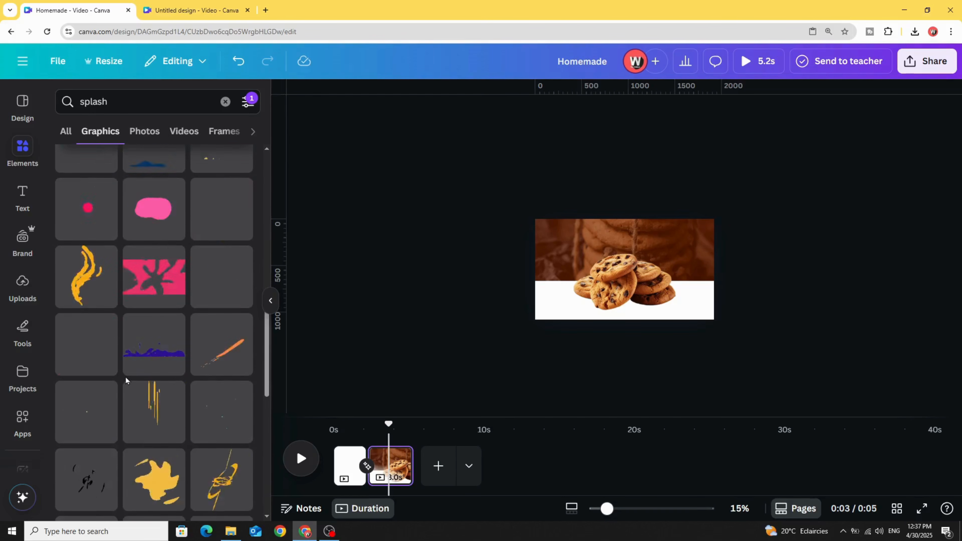
pyautogui.scroll(-3, 99, 341)
pyautogui.click(83, 320)
pyautogui.moveTo(664, 229); pyautogui.dragTo(696, 196)
pyautogui.moveTo(652, 285); pyautogui.dragTo(630, 309)
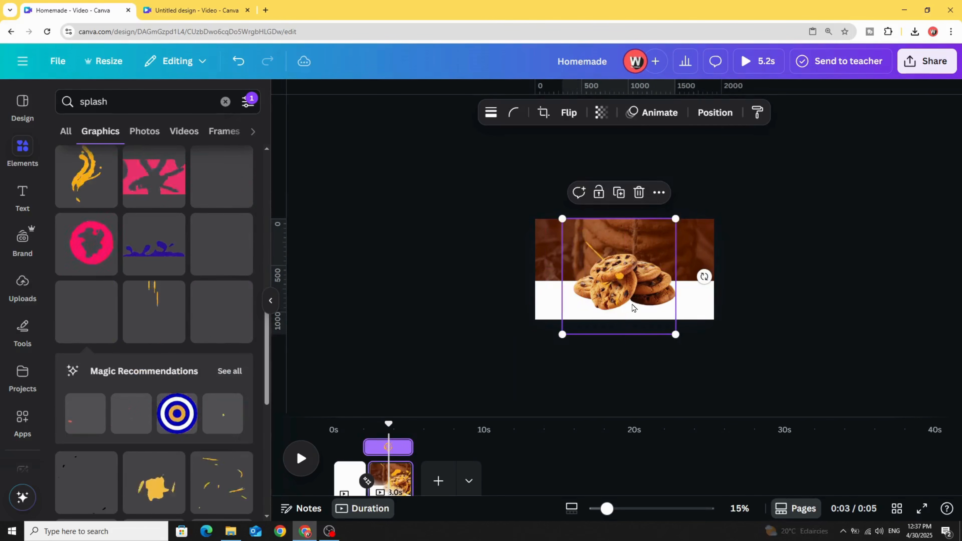
pyautogui.moveTo(692, 211); pyautogui.dragTo(708, 197)
pyautogui.moveTo(623, 272); pyautogui.dragTo(616, 275)
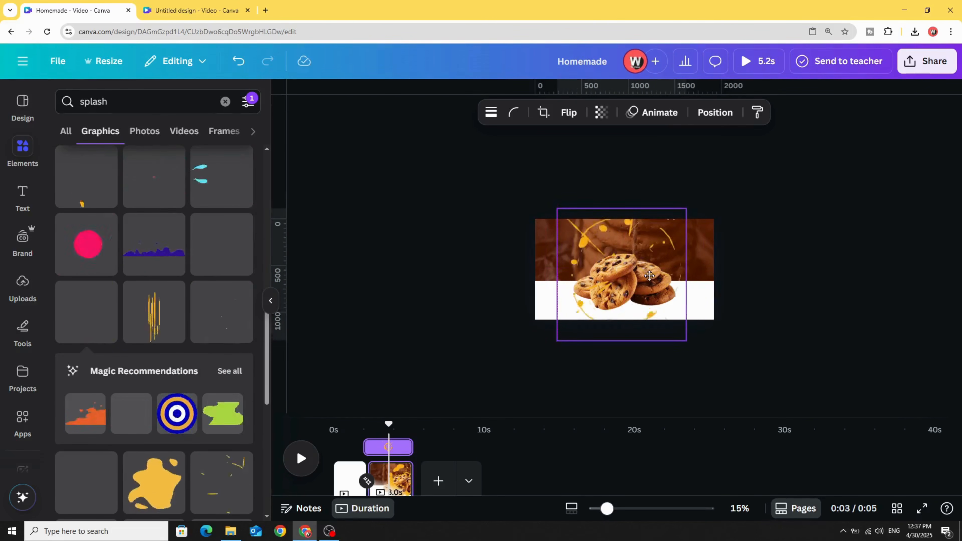
# Step: Reorder the second page's layers so the splash graphic sits directly beneath the cookies image
pyautogui.rightClick(616, 275)
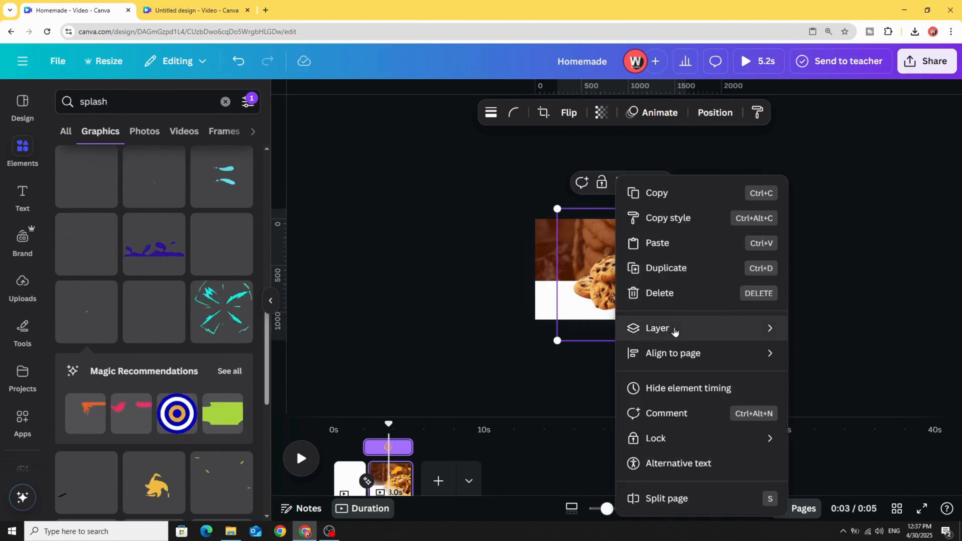
pyautogui.moveTo(693, 328)
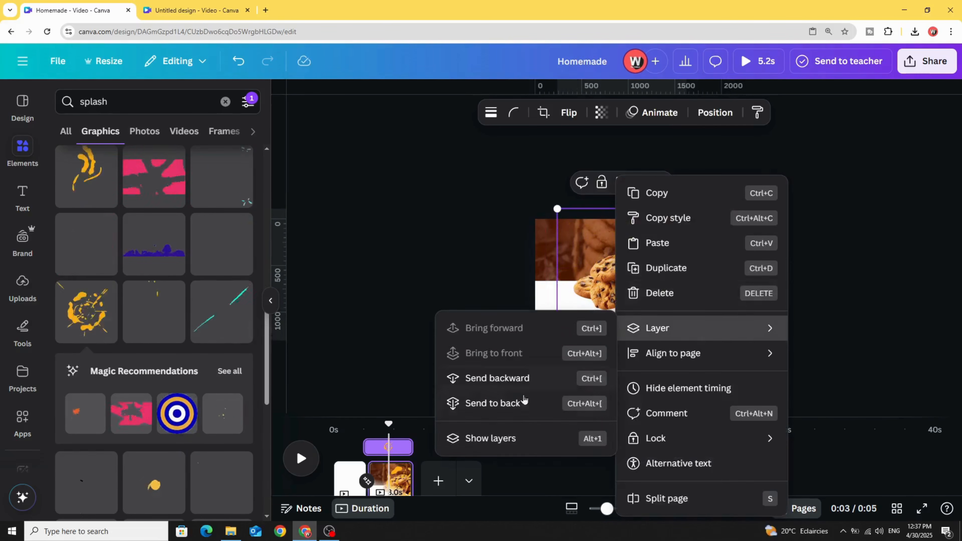
pyautogui.click(514, 439)
pyautogui.moveTo(195, 208); pyautogui.dragTo(197, 258)
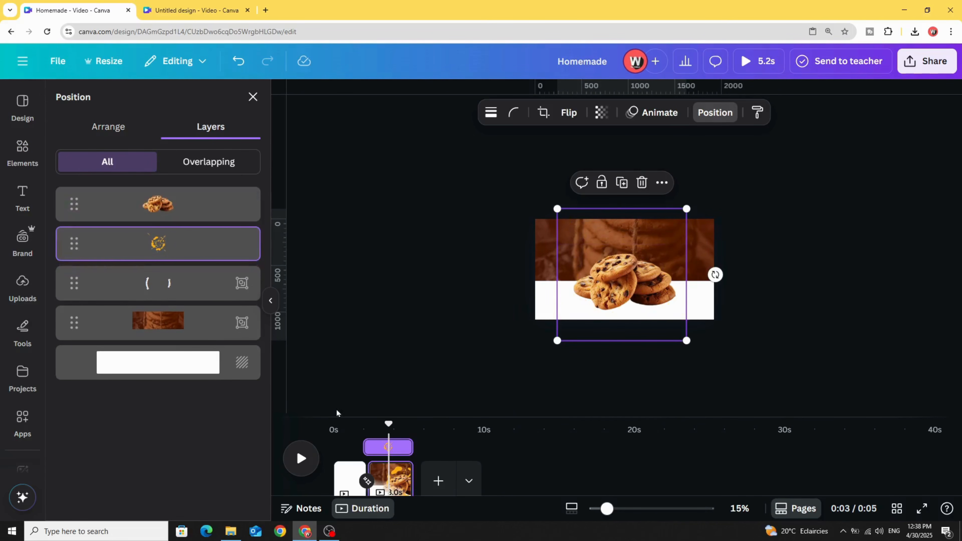
# Step: Trim the splash graphic's timing to a short stretch around the middle of the second page and play back the video
pyautogui.moveTo(367, 448); pyautogui.dragTo(399, 449)
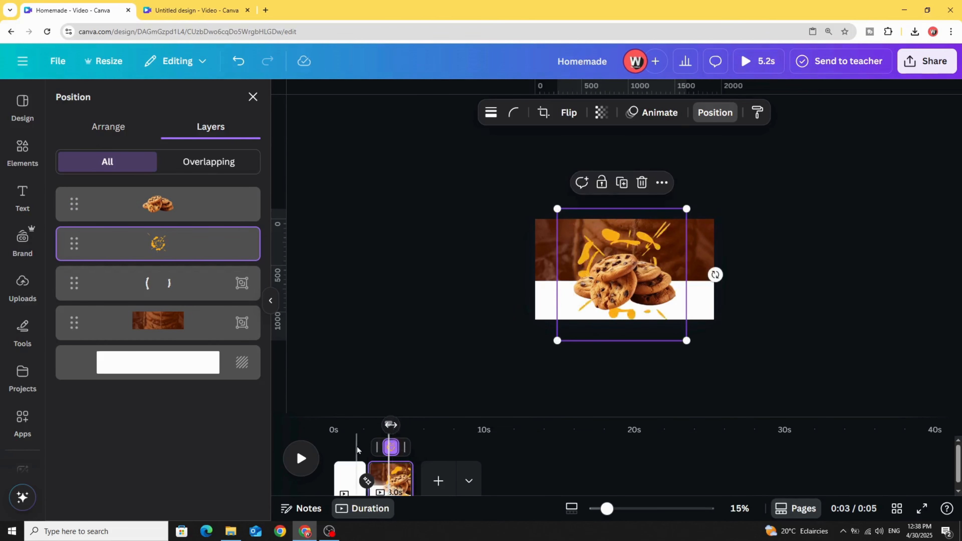
pyautogui.click(356, 447)
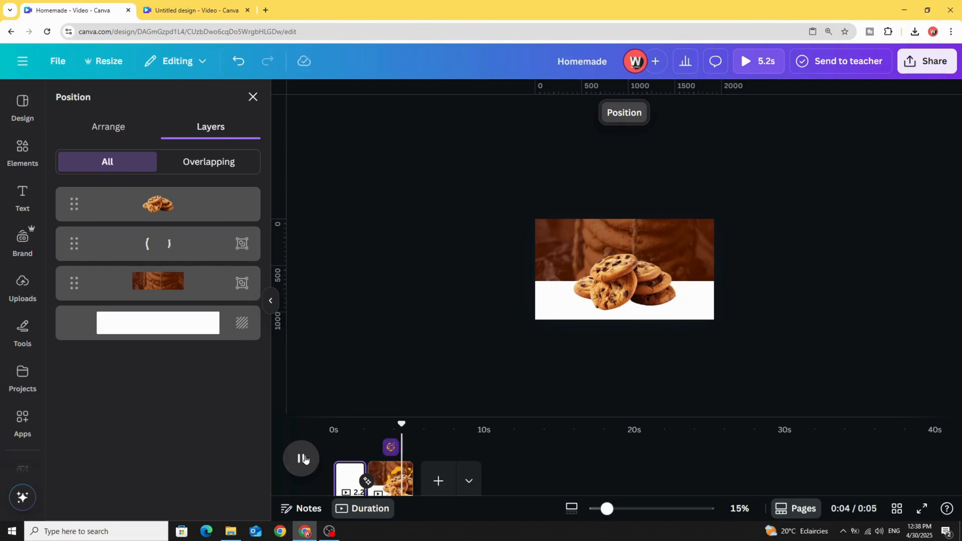
pyautogui.click(302, 459)
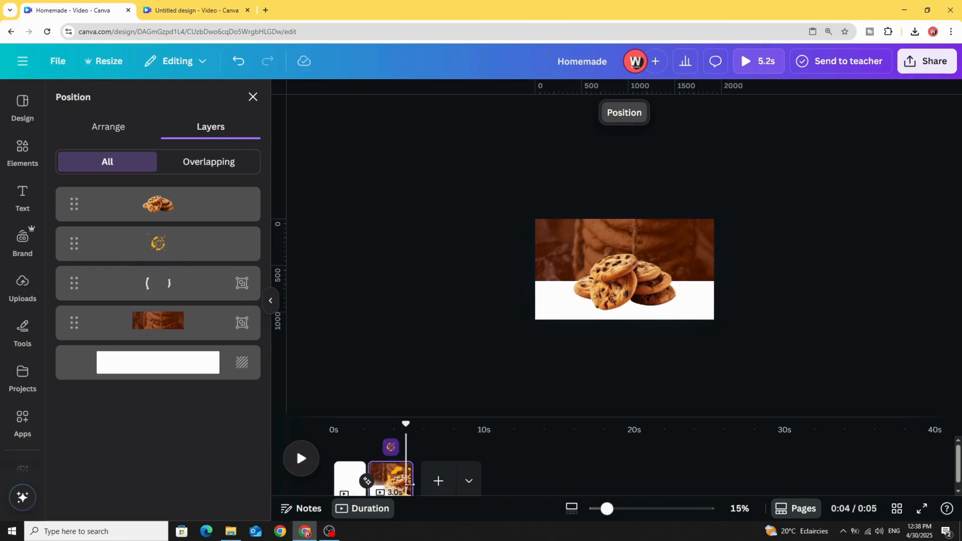
# Step: Extend the second page to 3.7 seconds and duplicate it
pyautogui.moveTo(415, 486); pyautogui.dragTo(421, 485)
pyautogui.click(405, 471)
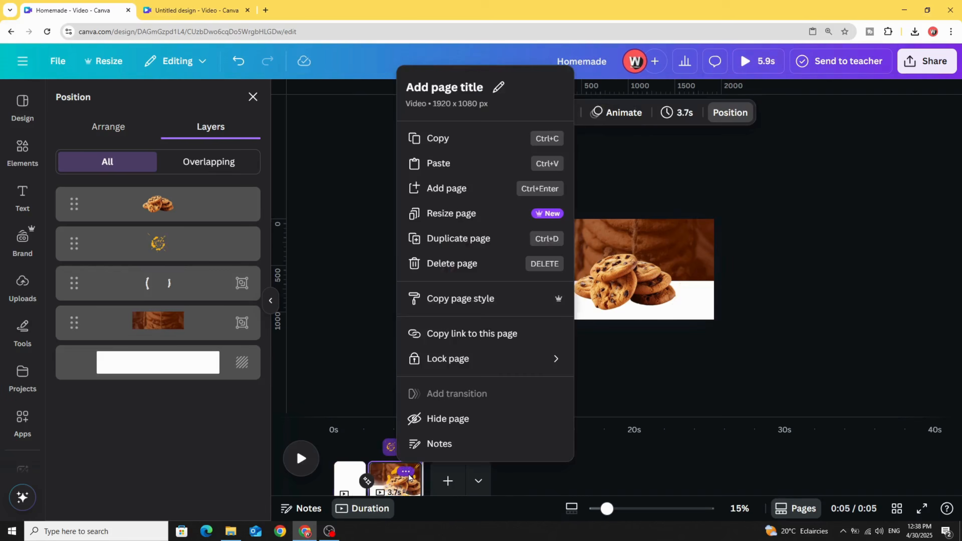
pyautogui.click(435, 242)
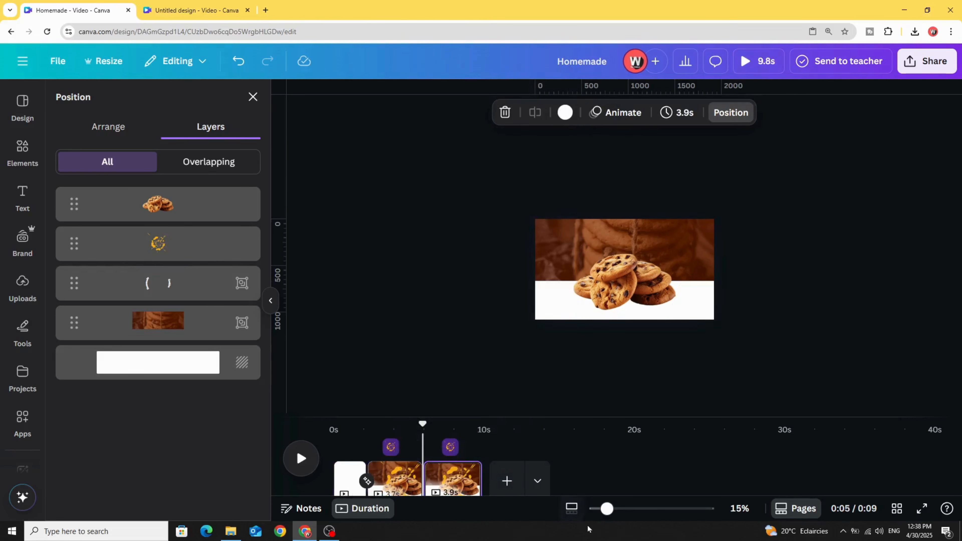
# Step: Delete the splash graphic from the duplicated third page and shorten that page to 3.2 seconds
pyautogui.click(583, 249)
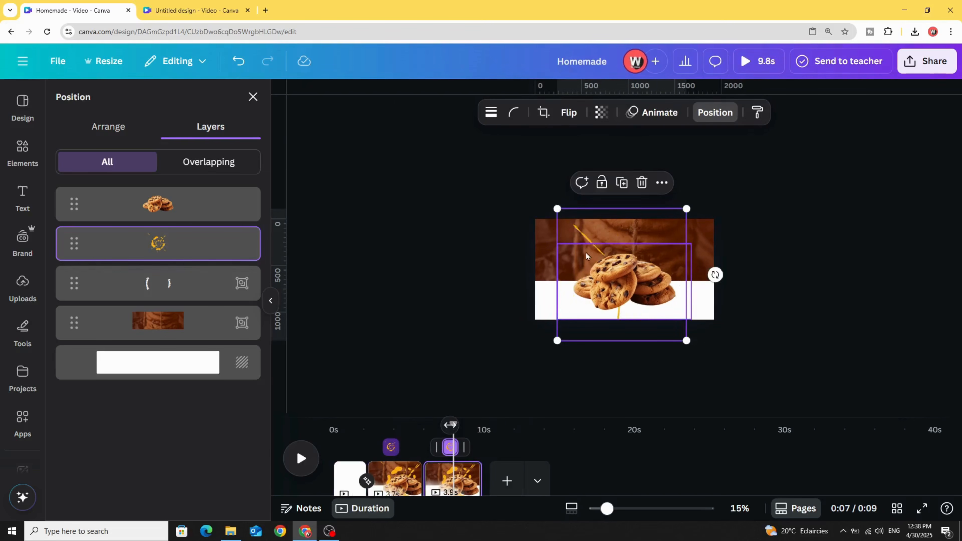
pyautogui.moveTo(590, 235); pyautogui.dragTo(541, 234)
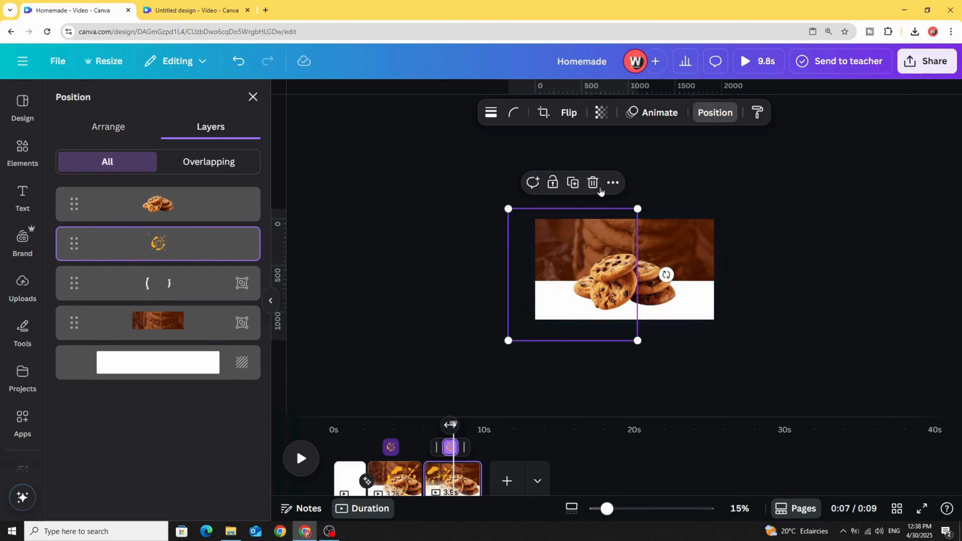
pyautogui.press('Delete')
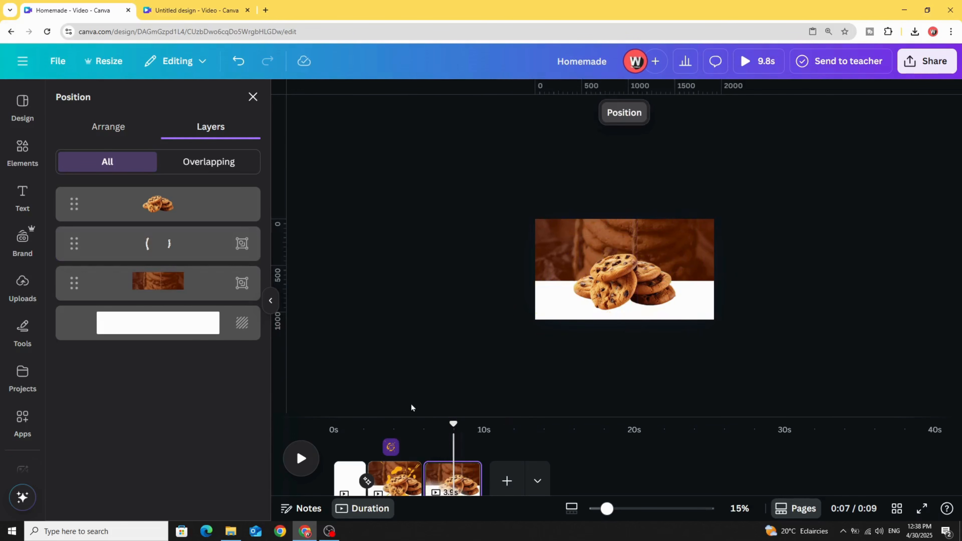
pyautogui.moveTo(468, 480); pyautogui.dragTo(458, 480)
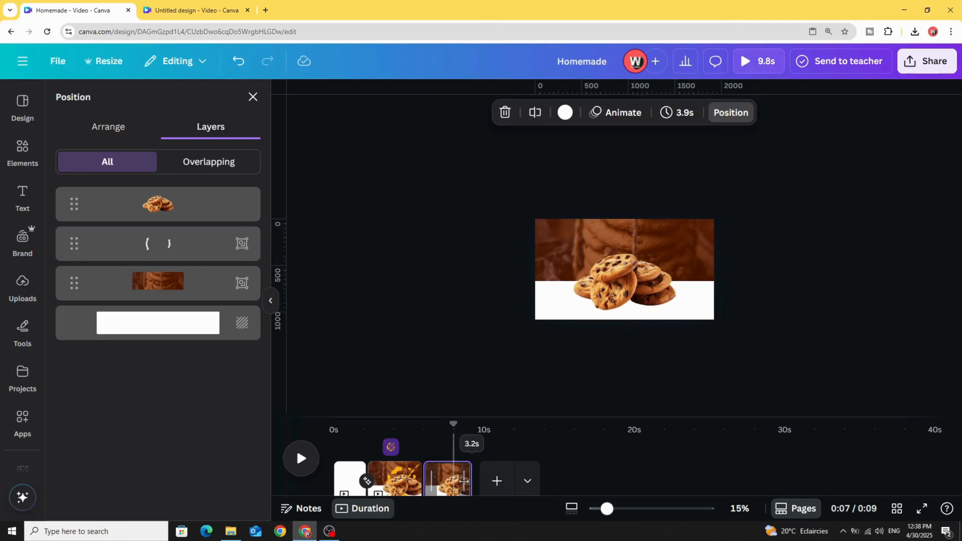
# Step: Rotate the circular text group on the third page until "Homemade" arches upright above the cookies
pyautogui.moveTo(596, 510); pyautogui.dragTo(610, 509)
pyautogui.click(497, 328)
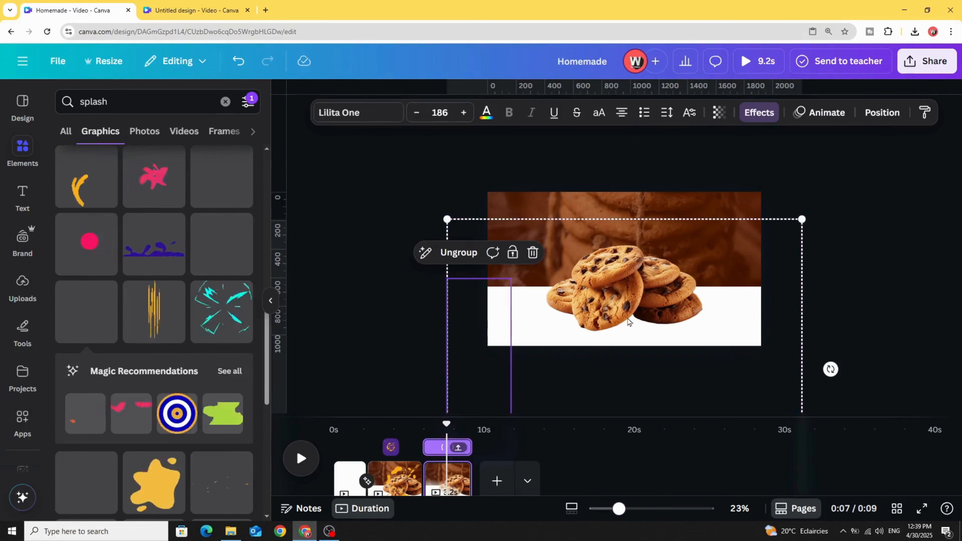
pyautogui.moveTo(831, 368); pyautogui.dragTo(629, 476)
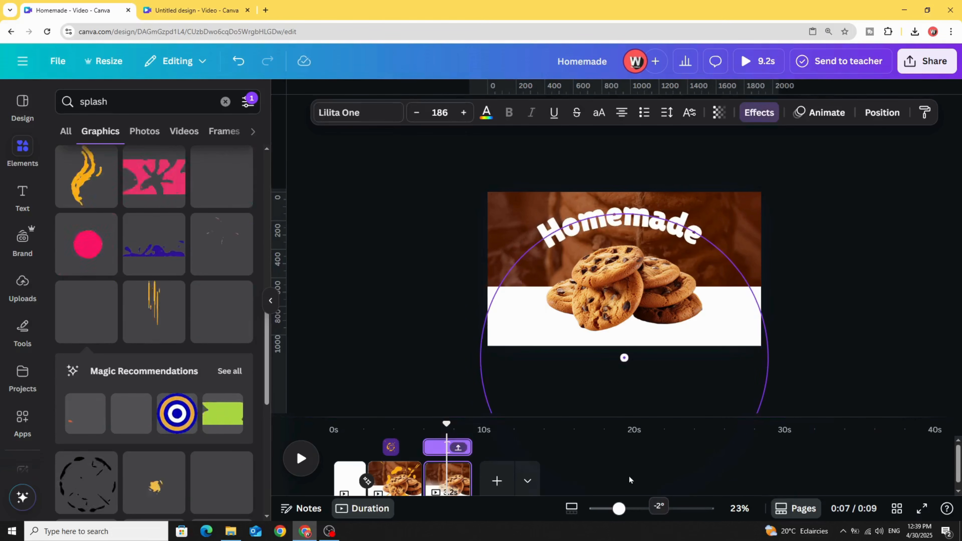
pyautogui.click(384, 300)
# Step: Enlarge the cookies image on the third page to nearly the page width and centre it horizontally beneath "Homemade"
pyautogui.click(643, 285)
pyautogui.moveTo(726, 345); pyautogui.dragTo(778, 376)
pyautogui.moveTo(643, 311); pyautogui.dragTo(615, 295)
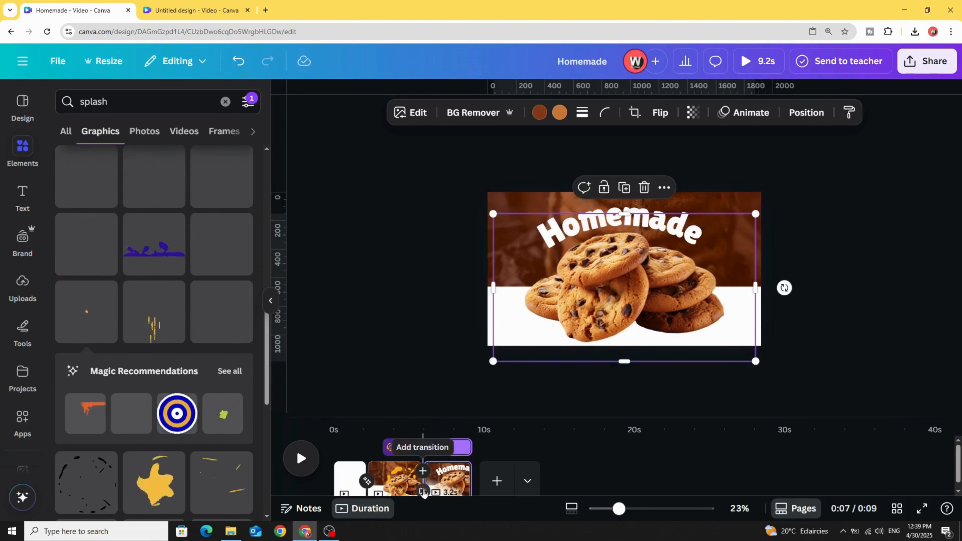
# Step: Add a Match & Move transition between the second and third pages and lengthen its duration
pyautogui.click(423, 490)
pyautogui.click(83, 340)
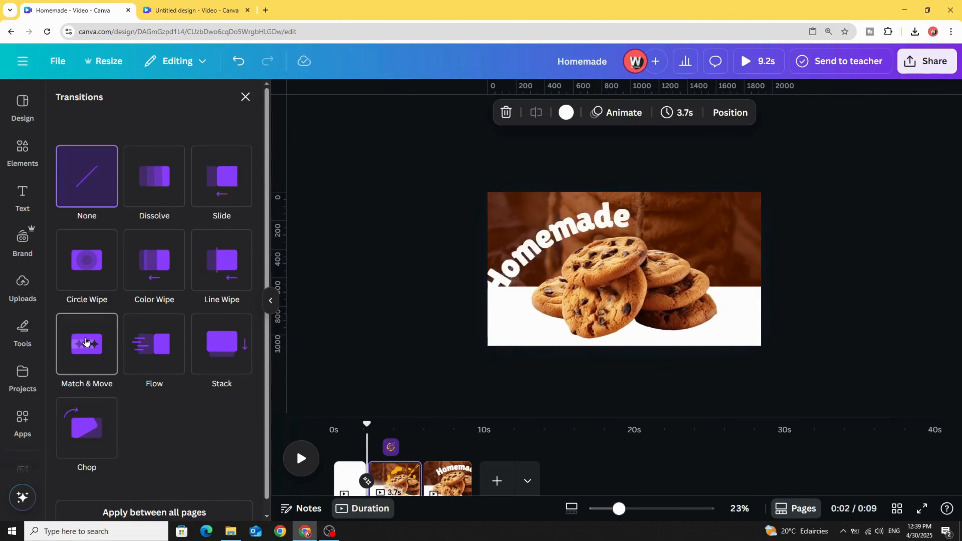
pyautogui.moveTo(99, 438); pyautogui.dragTo(178, 438)
# Step: Duplicate the third page with the "Homemade" text
pyautogui.moveTo(363, 428); pyautogui.dragTo(428, 424)
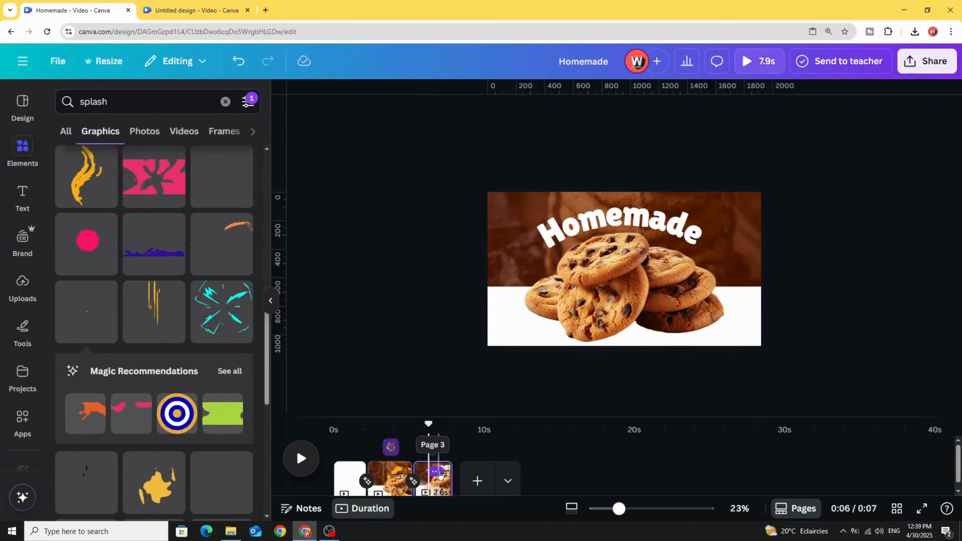
pyautogui.click(436, 471)
pyautogui.click(454, 222)
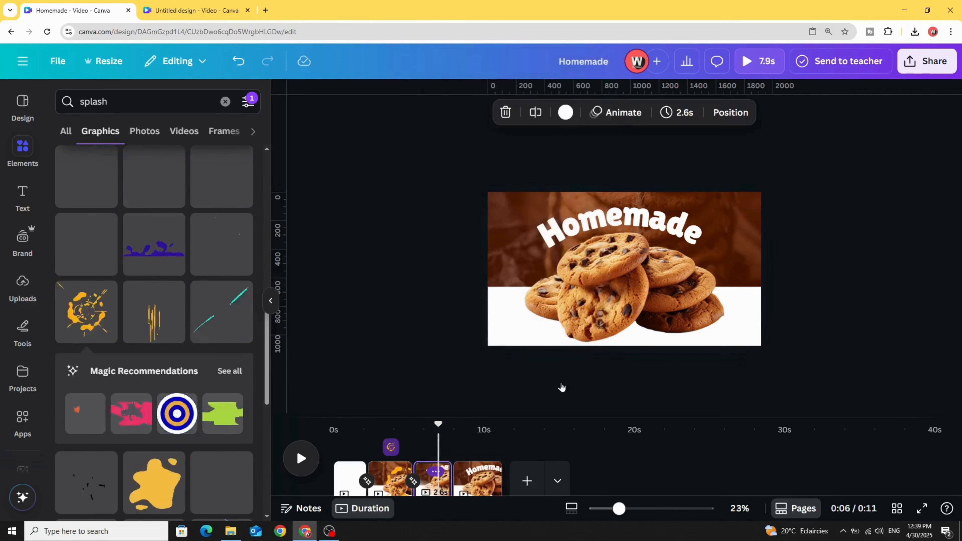
# Step: Shrink the cookies image on the fourth page and centre it horizontally near the page's lower edge
pyautogui.click(484, 478)
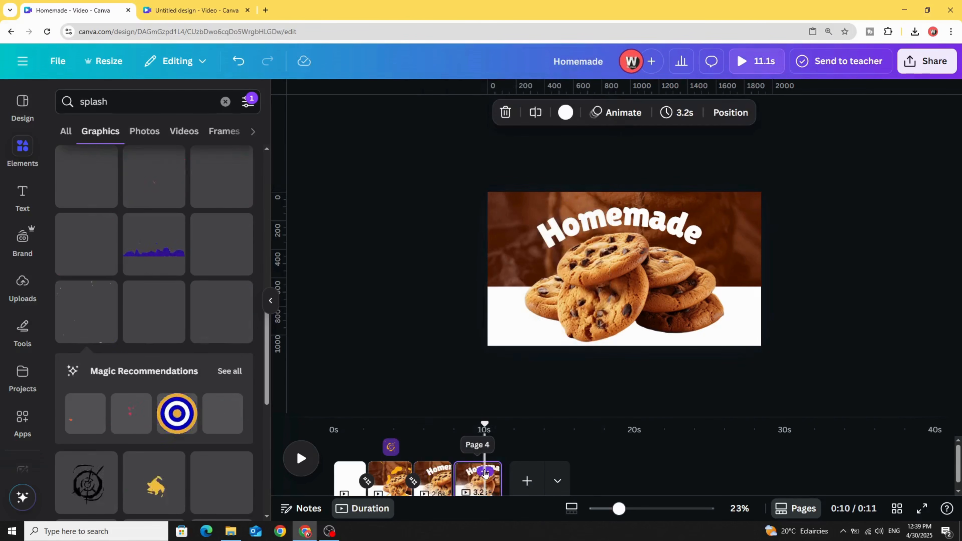
pyautogui.click(511, 251)
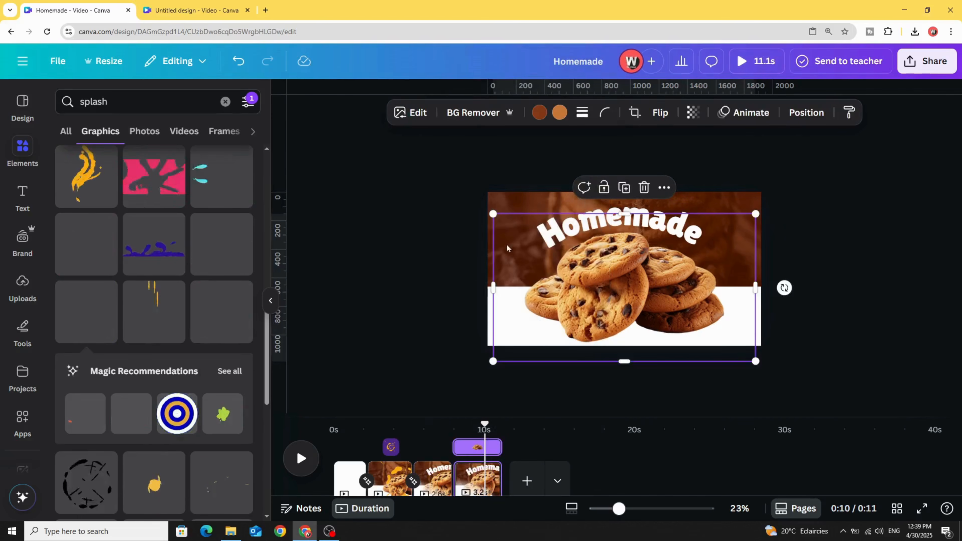
pyautogui.moveTo(493, 213); pyautogui.dragTo(543, 242)
pyautogui.moveTo(636, 310); pyautogui.dragTo(611, 309)
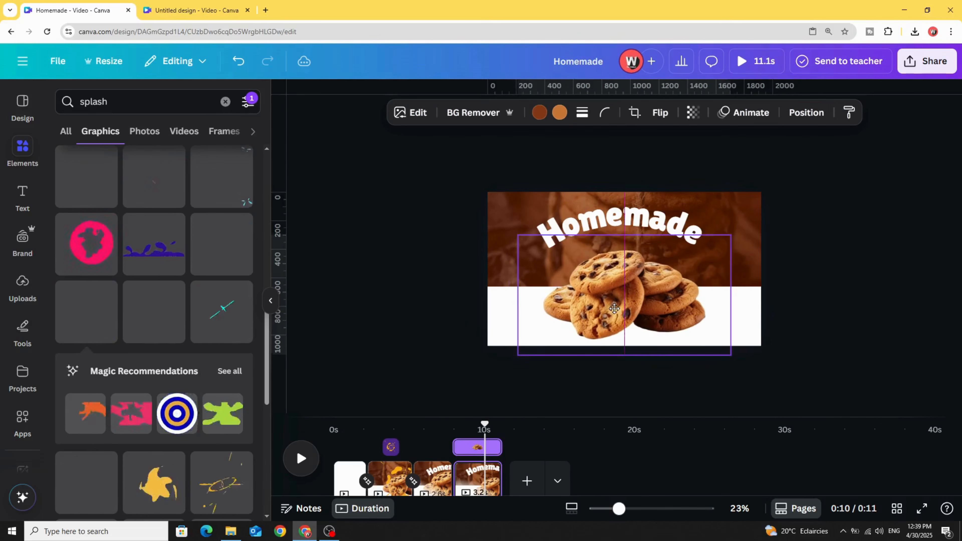
# Step: Rotate the circular text group on the fourth page until "Cookies" arches upright above the cookies image
pyautogui.click(430, 265)
pyautogui.click(644, 224)
pyautogui.moveTo(803, 365); pyautogui.dragTo(451, 372)
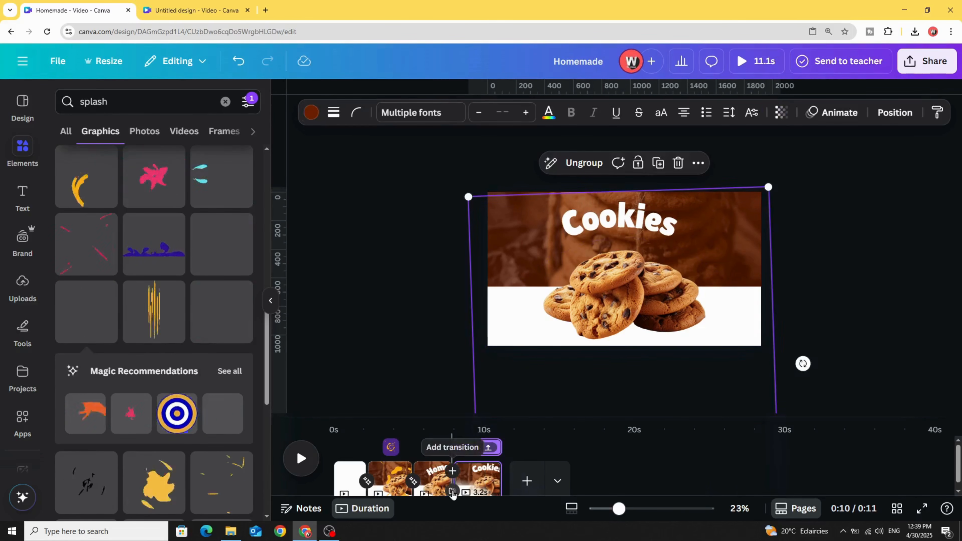
# Step: Add a Match & Move transition between the third and fourth pages, set its duration to 1.4 seconds, and preview it
pyautogui.click(452, 491)
pyautogui.click(89, 348)
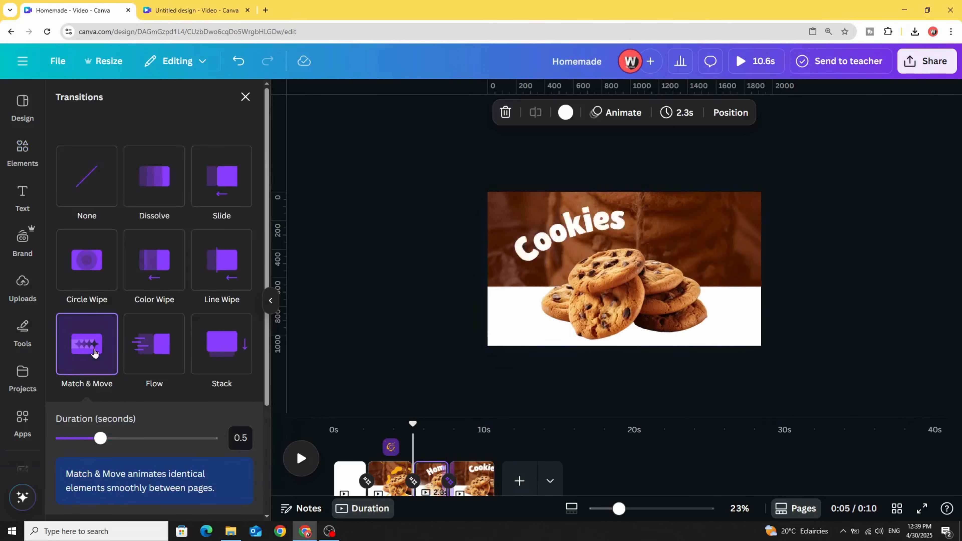
pyautogui.moveTo(164, 441); pyautogui.dragTo(187, 438)
pyautogui.moveTo(411, 425); pyautogui.dragTo(458, 431)
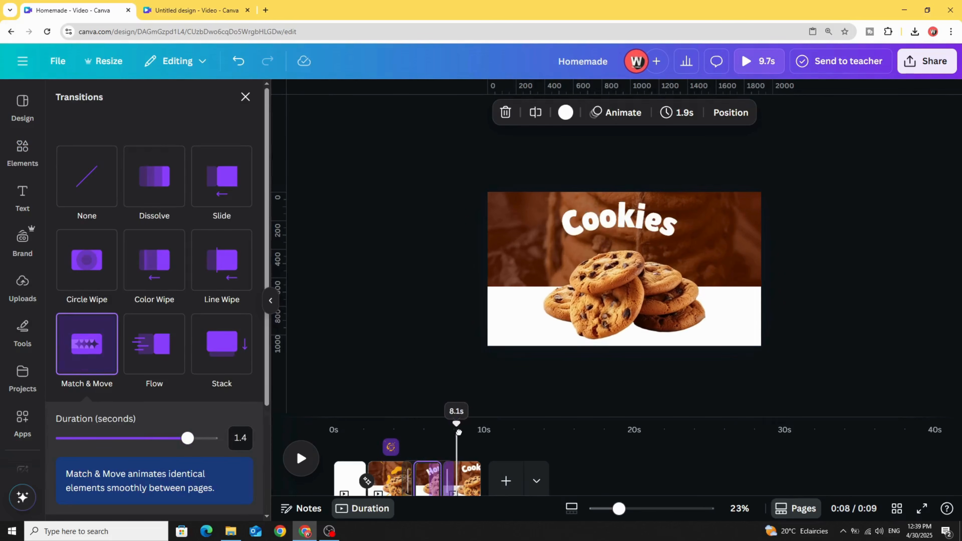
# Step: Duplicate the fourth page with the "Cookies" text
pyautogui.click(461, 443)
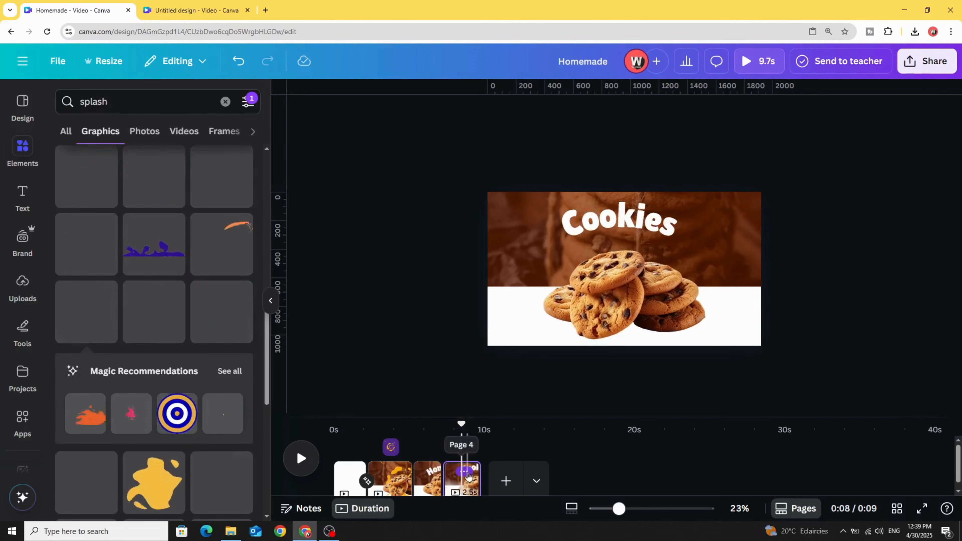
pyautogui.rightClick(455, 461)
pyautogui.click(508, 223)
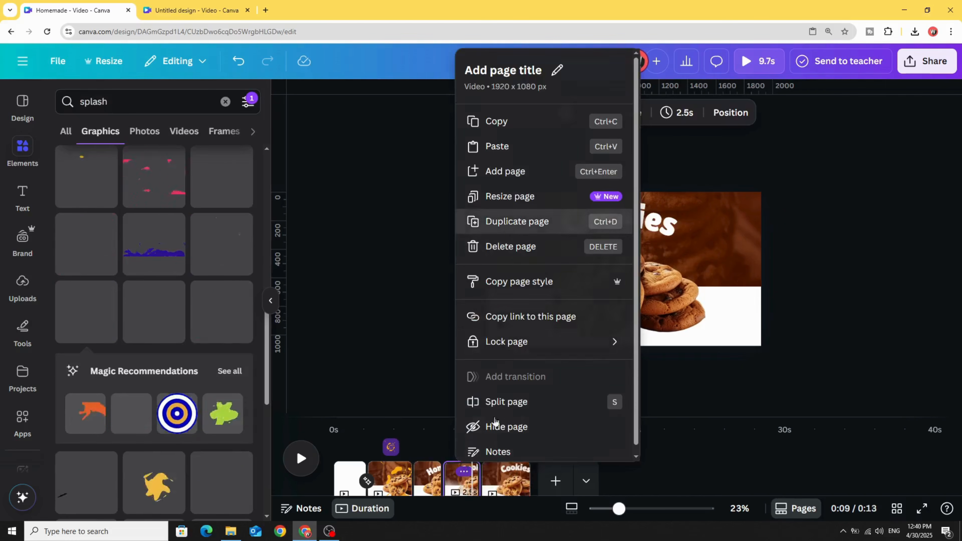
# Step: Enlarge the circular text group on the fifth page until its lettering lies completely outside the page
pyautogui.click(509, 483)
pyautogui.click(640, 219)
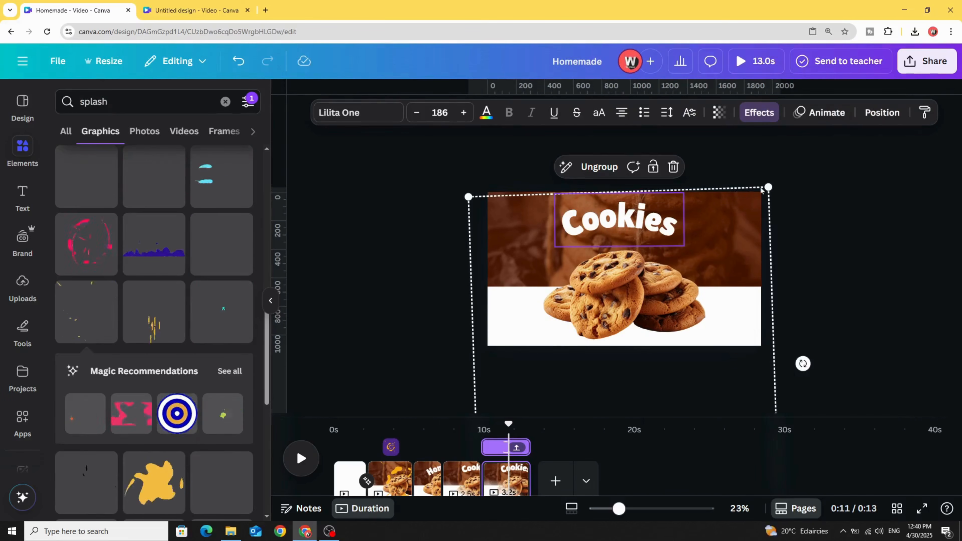
pyautogui.moveTo(771, 184); pyautogui.dragTo(886, 149)
pyautogui.click(692, 252)
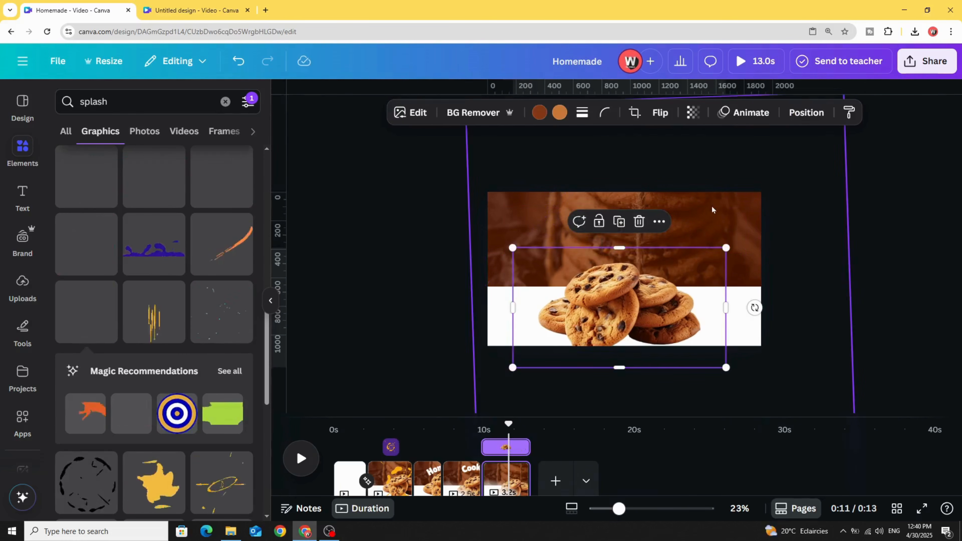
# Step: Select the tinted photo group from the layer list and enlarge it to cover the whole fifth page
pyautogui.click(514, 217)
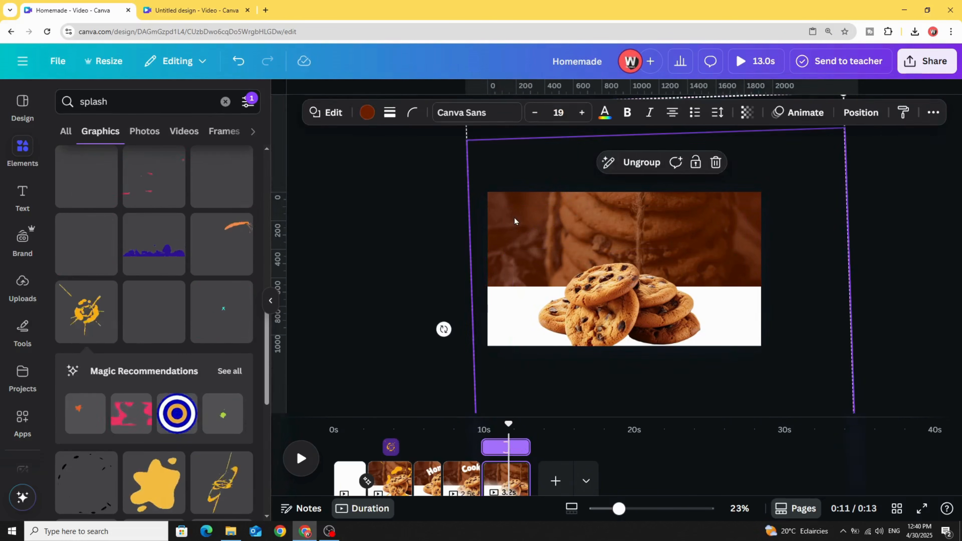
pyautogui.moveTo(518, 211)
pyautogui.mouseDown()
pyautogui.moveTo(526, 232)
pyautogui.moveTo(520, 226)
pyautogui.mouseUp()
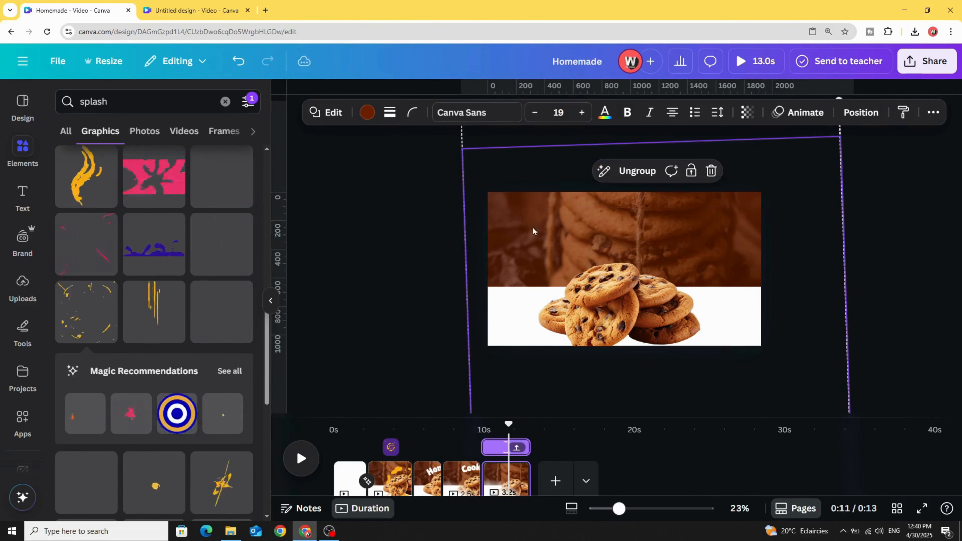
pyautogui.rightClick(541, 227)
pyautogui.moveTo(640, 279)
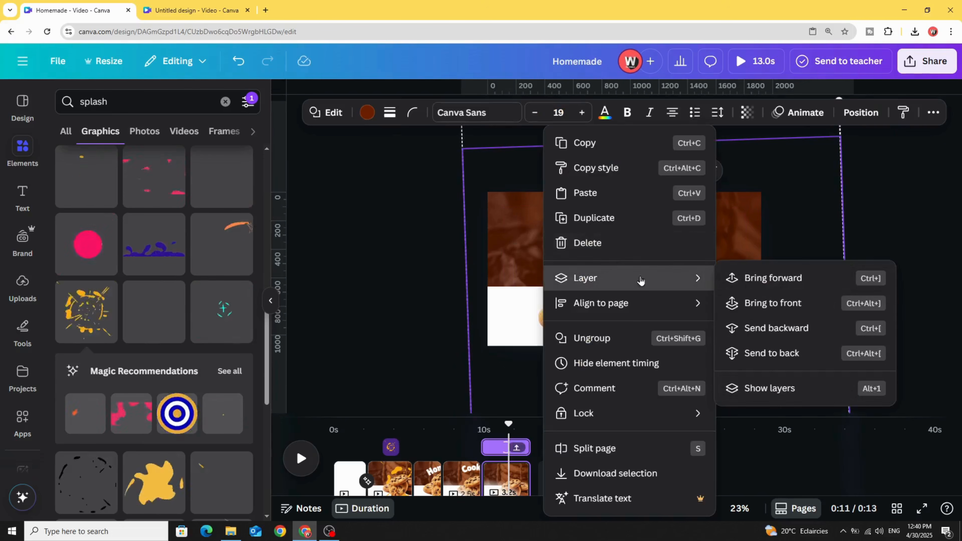
pyautogui.click(769, 388)
pyautogui.click(186, 284)
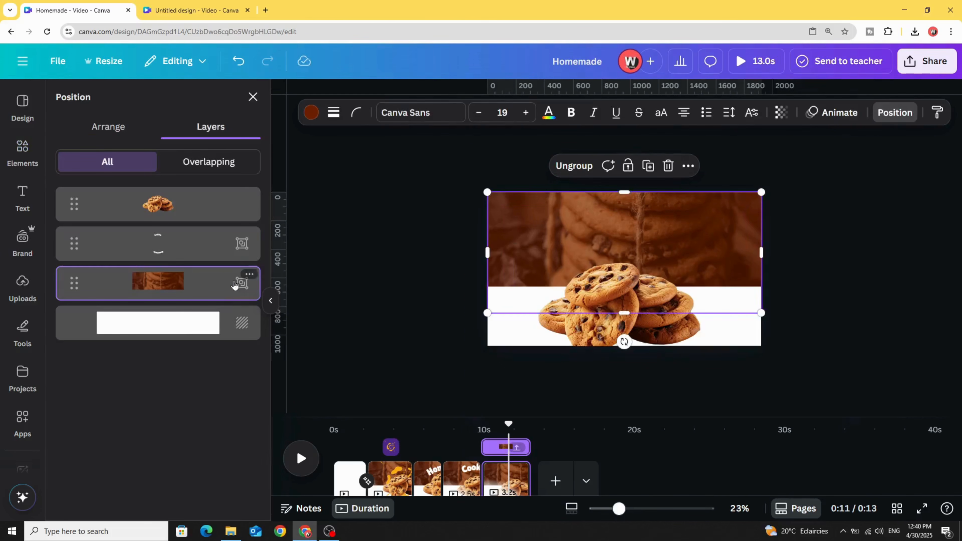
pyautogui.moveTo(761, 312); pyautogui.dragTo(893, 371)
pyautogui.moveTo(481, 375); pyautogui.dragTo(404, 382)
# Step: Shrink the cookies image on the fifth page and place it at the page centre
pyautogui.click(599, 308)
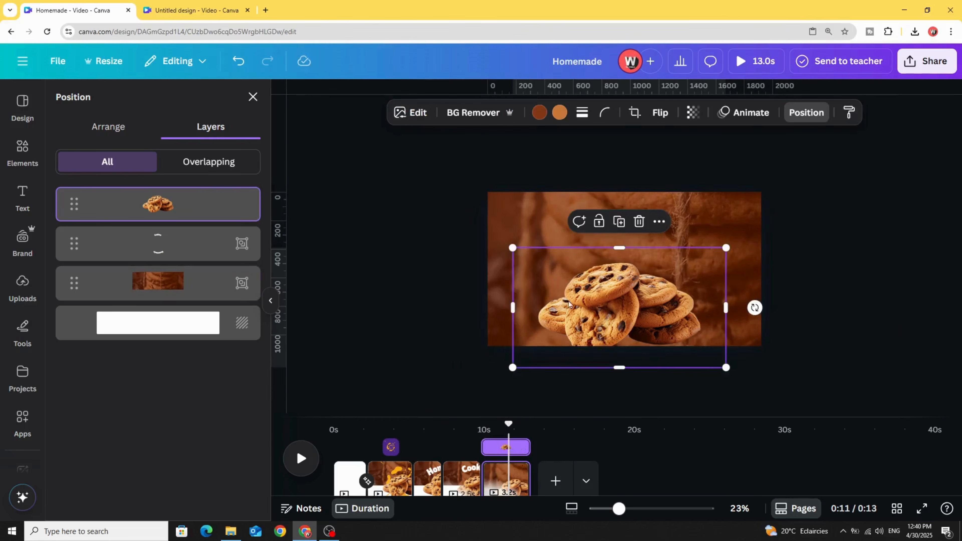
pyautogui.moveTo(603, 305); pyautogui.dragTo(608, 268)
pyautogui.moveTo(517, 209); pyautogui.dragTo(571, 241)
pyautogui.moveTo(646, 290); pyautogui.dragTo(622, 276)
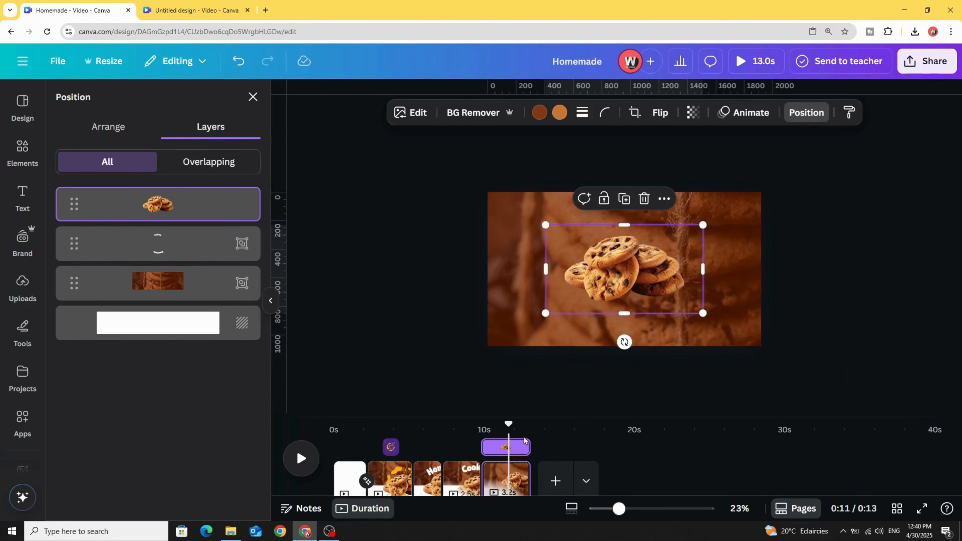
# Step: Add a Match & Move transition between the fourth and fifth pages, set its duration to 1.4 seconds, and preview it
pyautogui.moveTo(509, 424); pyautogui.dragTo(466, 422)
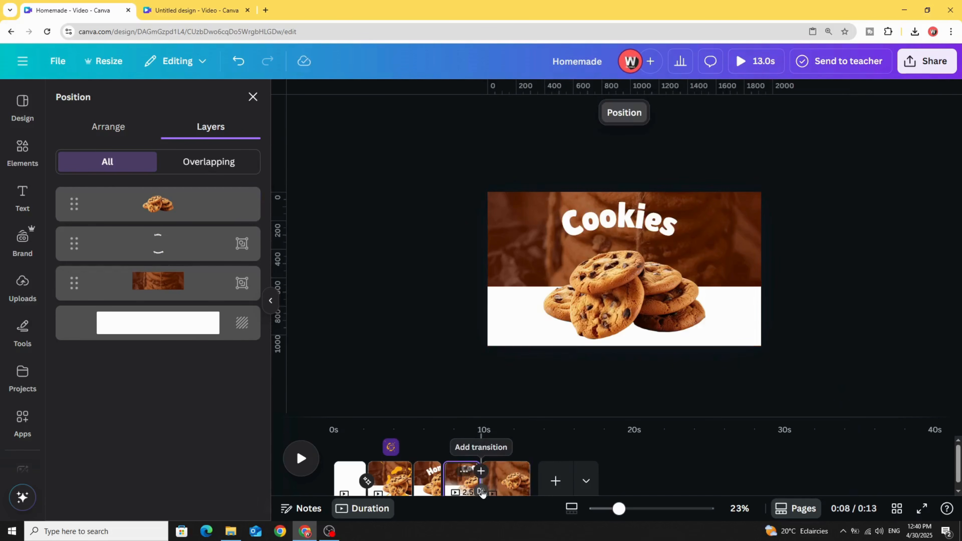
pyautogui.click(481, 491)
pyautogui.click(86, 344)
pyautogui.moveTo(154, 439); pyautogui.dragTo(186, 438)
pyautogui.moveTo(454, 427); pyautogui.dragTo(486, 428)
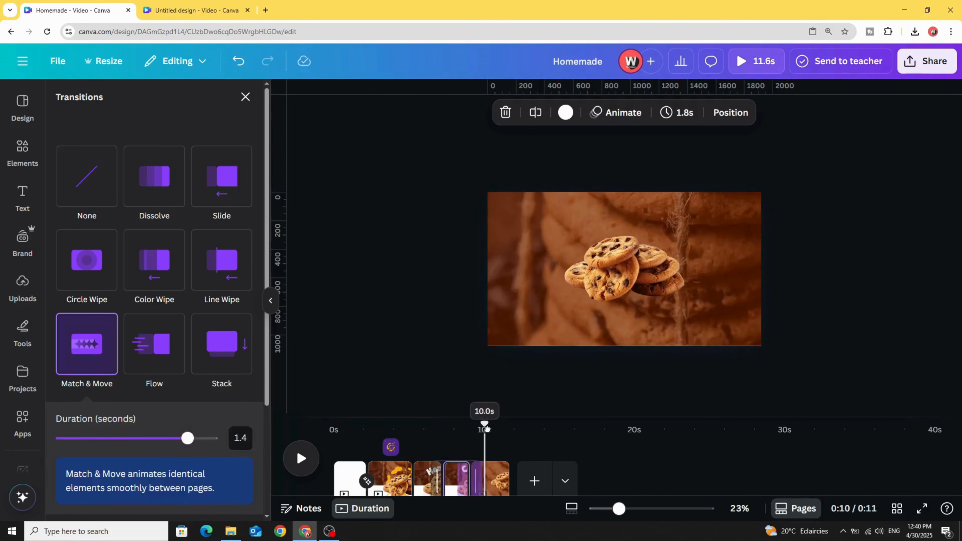
# Step: Search the graphics for "arrow" and add the looping curved arrow to the fifth page
pyautogui.click(523, 317)
pyautogui.click(523, 317)
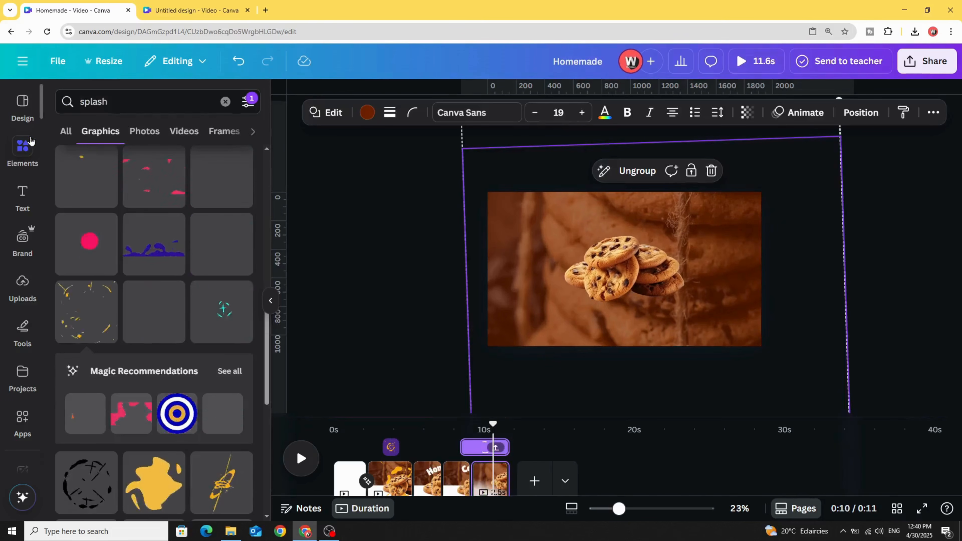
pyautogui.click(24, 147)
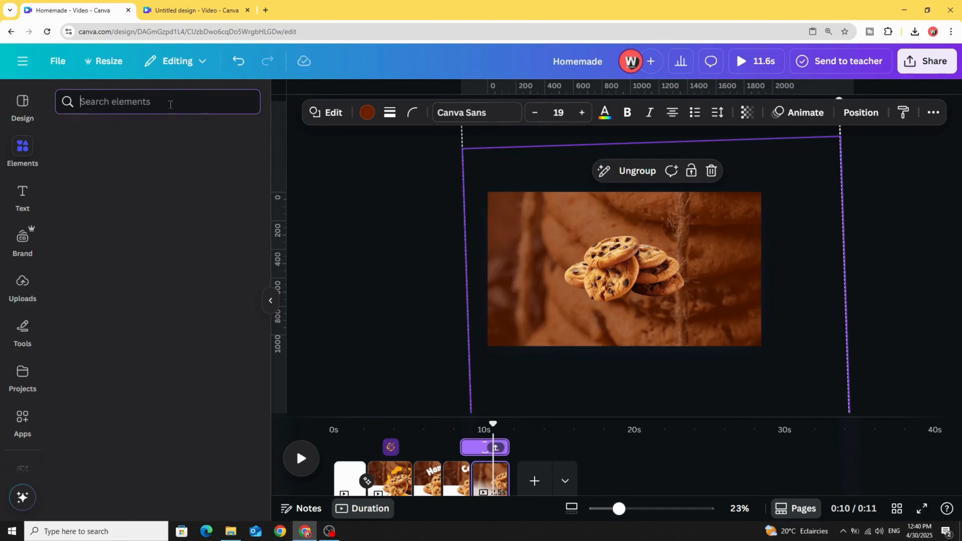
pyautogui.click(107, 103)
pyautogui.write('arro')
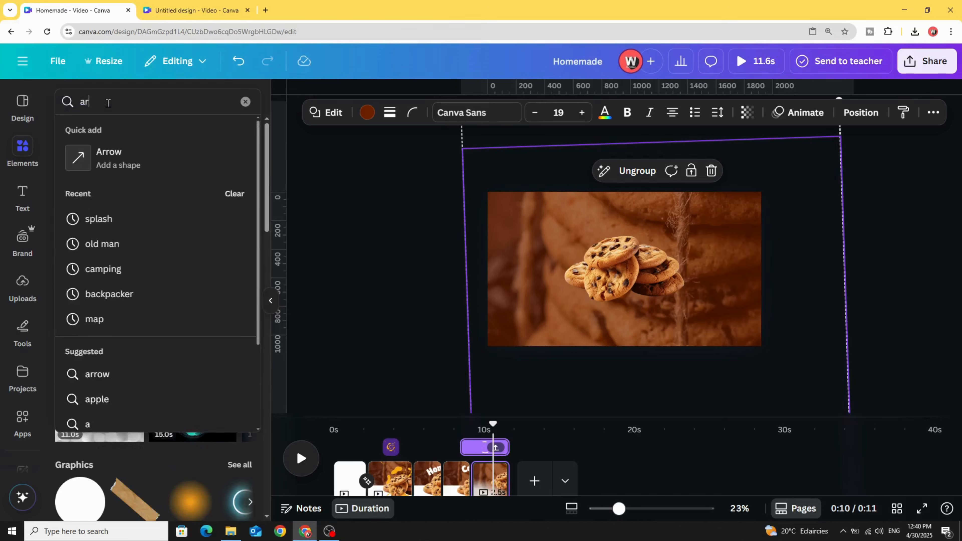
pyautogui.press('Return')
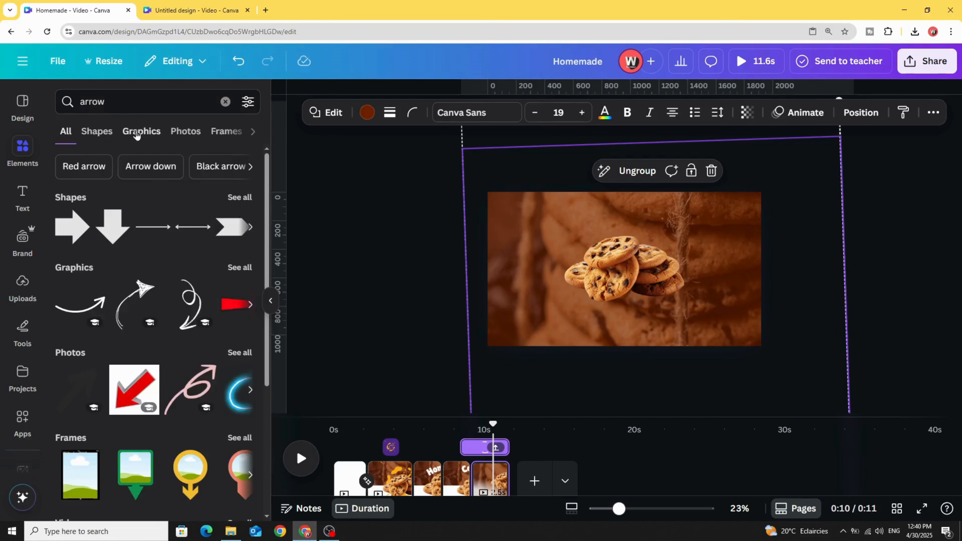
pyautogui.click(136, 135)
pyautogui.scroll(-2, 85, 386)
pyautogui.moveTo(497, 293); pyautogui.dragTo(496, 295)
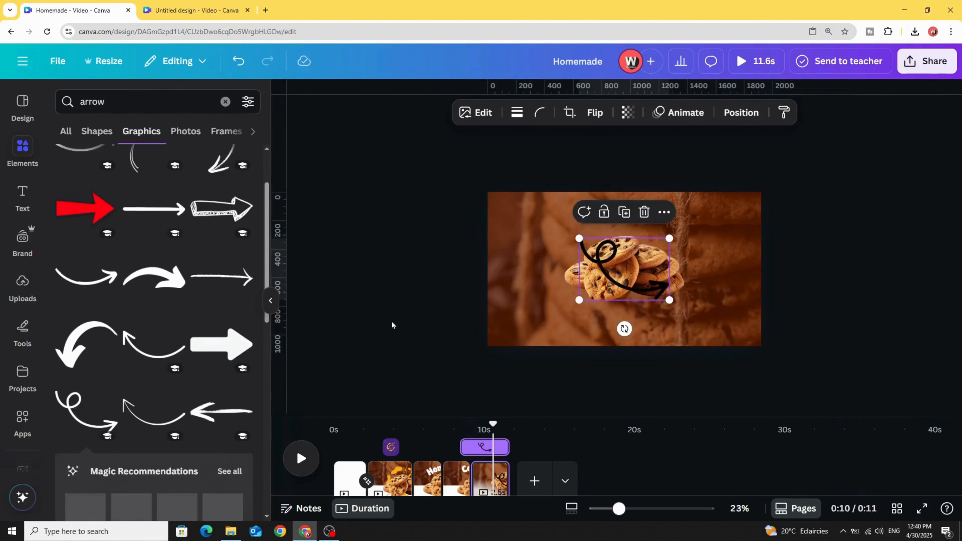
# Step: Colour the looping arrow white, shrink it, and rotate it to point up and right from the cookies' right side
pyautogui.click(504, 113)
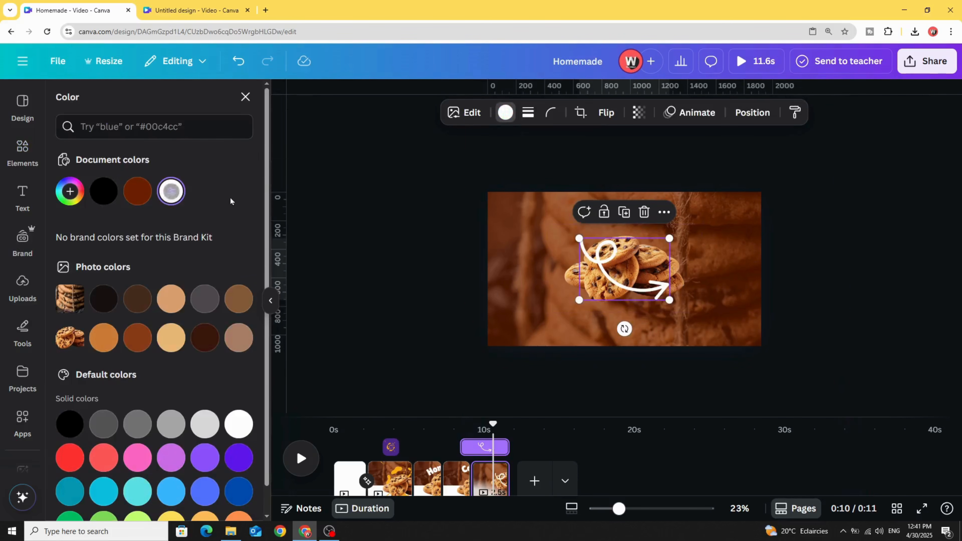
pyautogui.moveTo(579, 238); pyautogui.dragTo(623, 269)
pyautogui.moveTo(636, 328); pyautogui.dragTo(681, 318)
pyautogui.moveTo(637, 296); pyautogui.dragTo(721, 251)
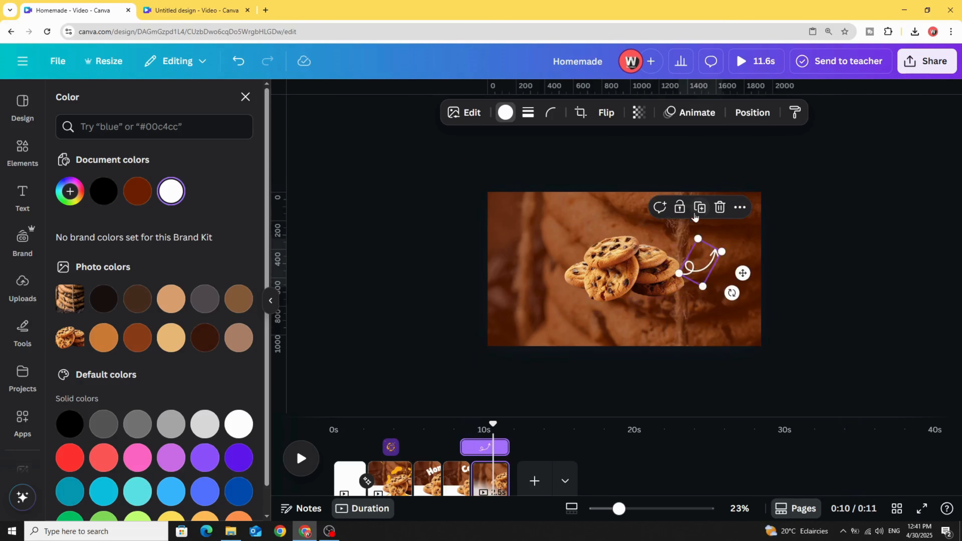
# Step: Duplicate the white arrow and place the copy left of the cookies, rotated to point down and left
pyautogui.click(699, 208)
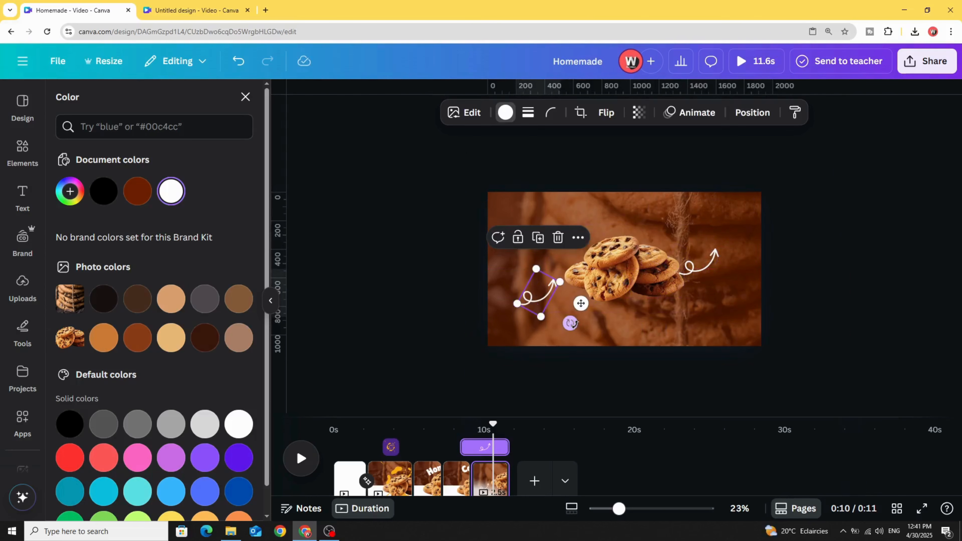
pyautogui.moveTo(570, 323); pyautogui.dragTo(538, 283)
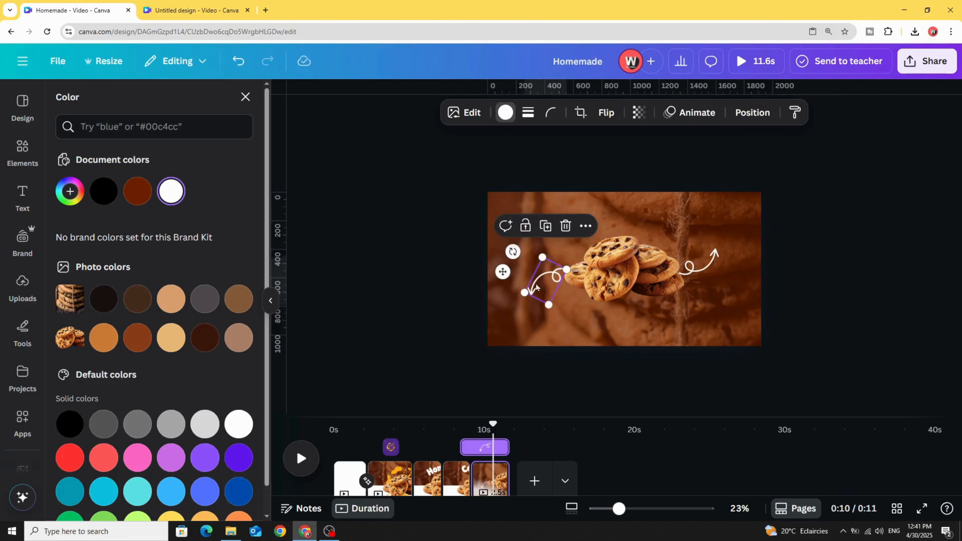
pyautogui.click(730, 218)
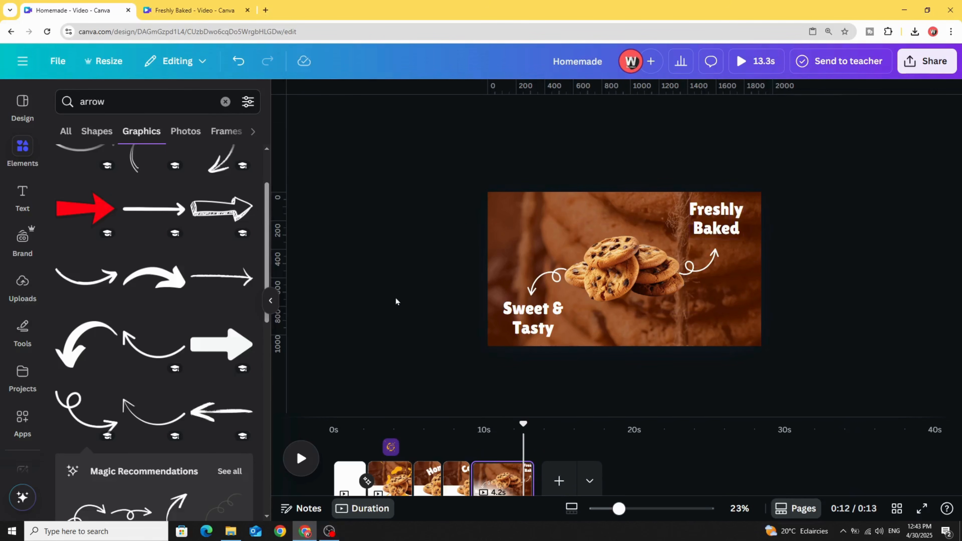
# Step: Apply an on-enter Wipe animation to the arrow below "Freshly Baked" and trim its timing to start later on the page
pyautogui.click(705, 261)
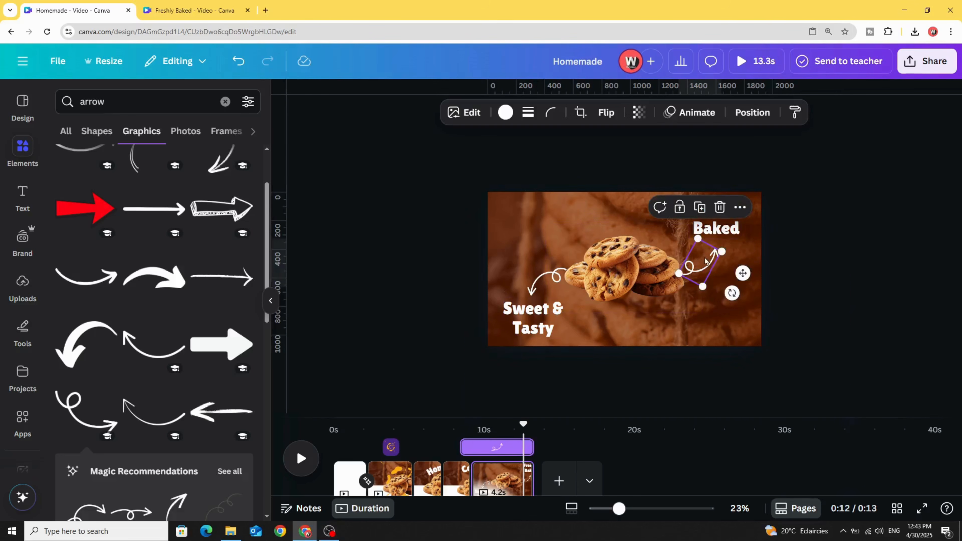
pyautogui.click(690, 113)
pyautogui.scroll(-1, 134, 411)
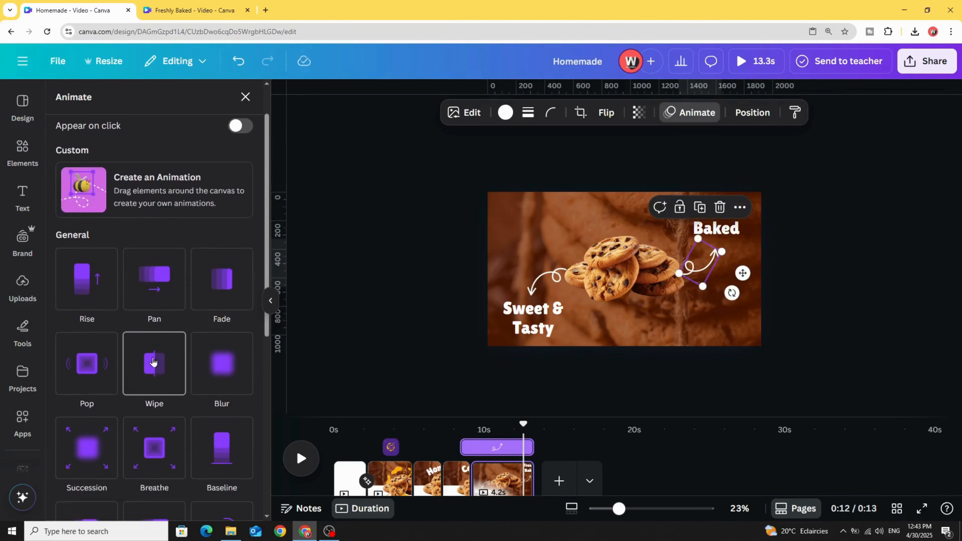
pyautogui.click(153, 362)
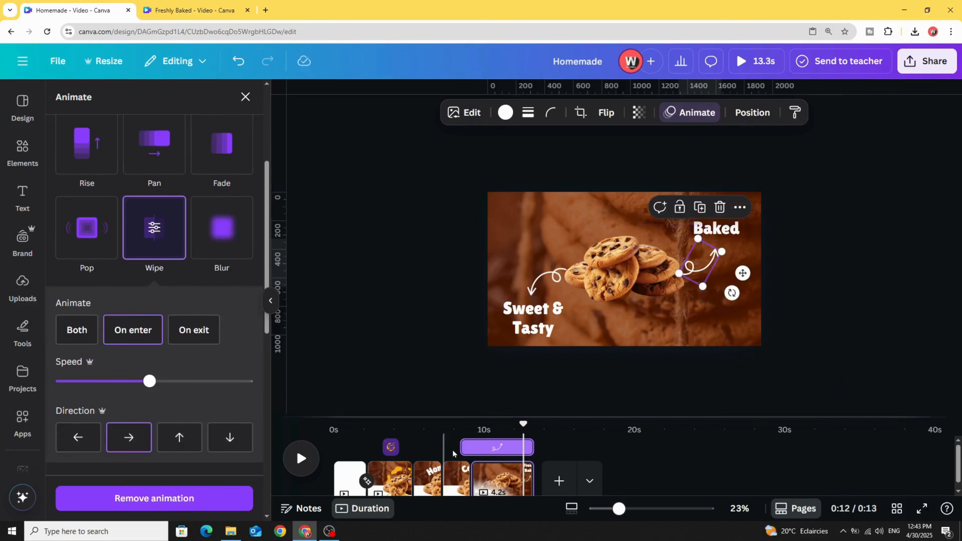
pyautogui.moveTo(461, 447); pyautogui.dragTo(489, 446)
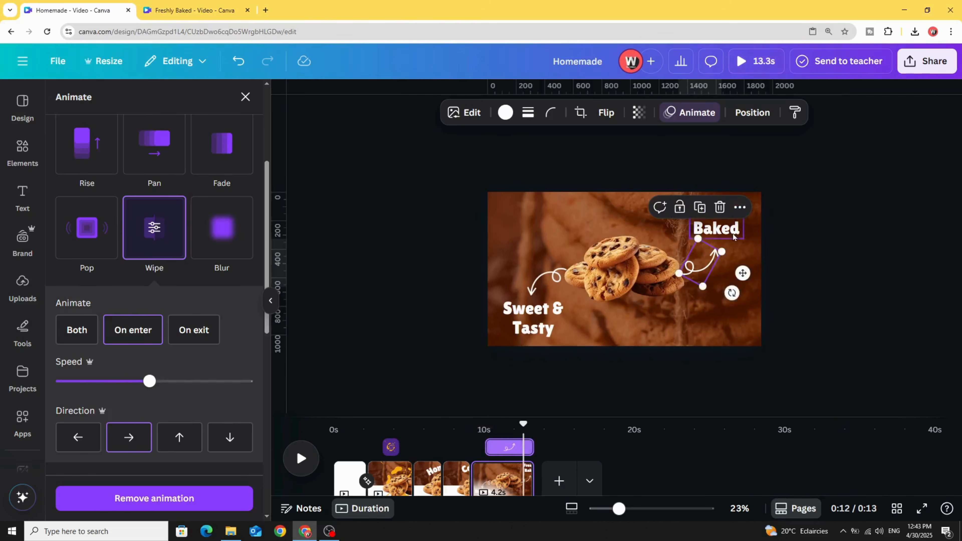
# Step: Apply an on-enter Baseline animation with upward direction to the "Freshly Baked" text and trim its start to follow the arrow's
pyautogui.click(715, 223)
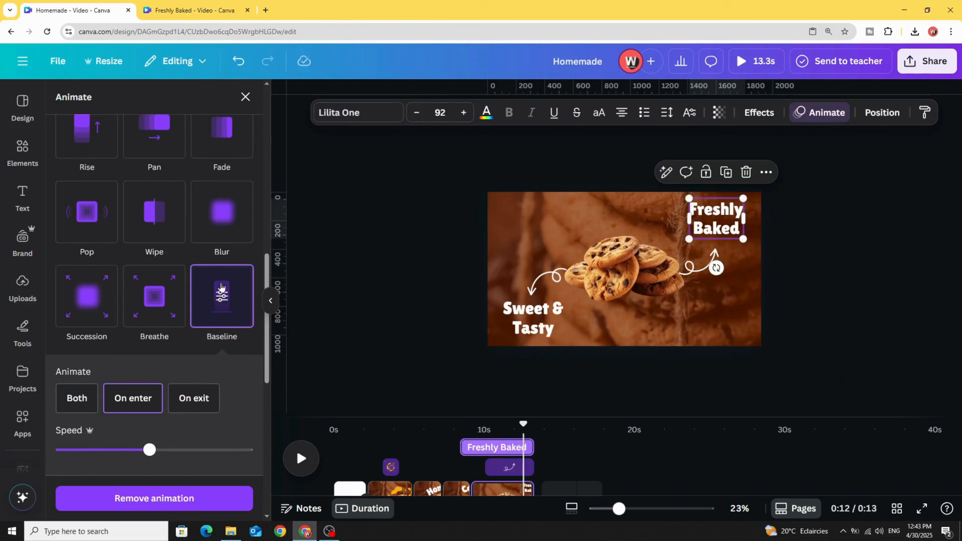
pyautogui.scroll(-1, 222, 288)
pyautogui.click(182, 456)
pyautogui.click(181, 455)
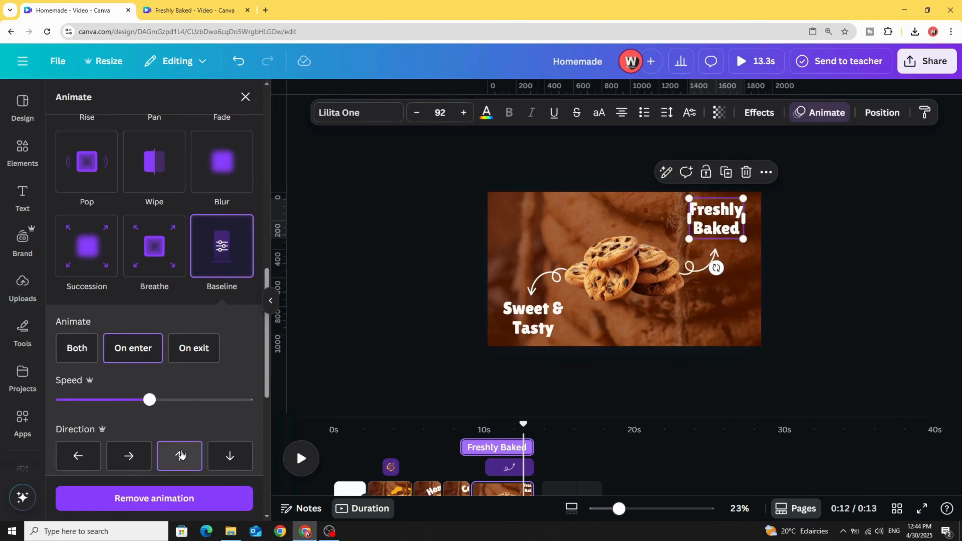
pyautogui.moveTo(462, 445); pyautogui.dragTo(487, 445)
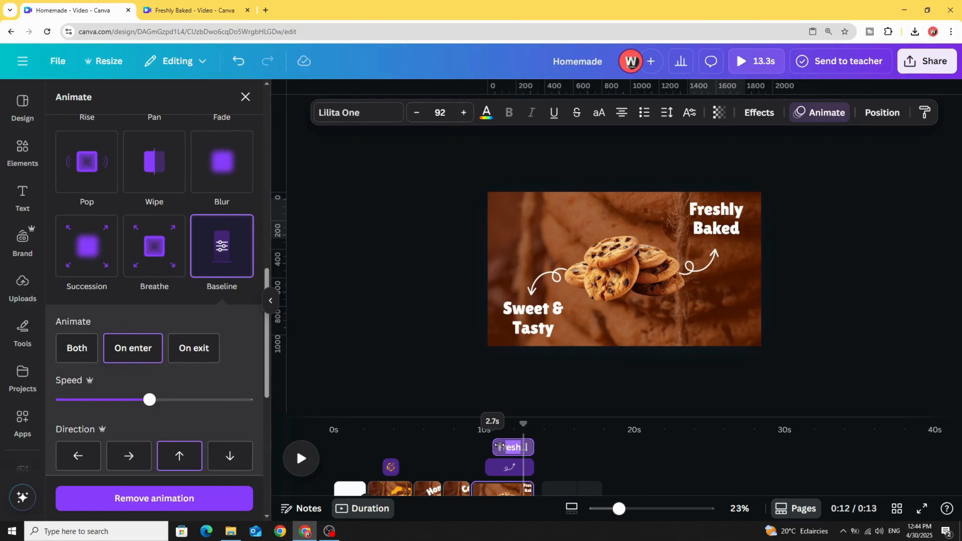
# Step: Apply an on-enter Wipe animation to the arrow above "Sweet & Tasty" and trim its start so it lasts 2.2 seconds
pyautogui.moveTo(499, 447); pyautogui.dragTo(499, 447)
pyautogui.click(549, 275)
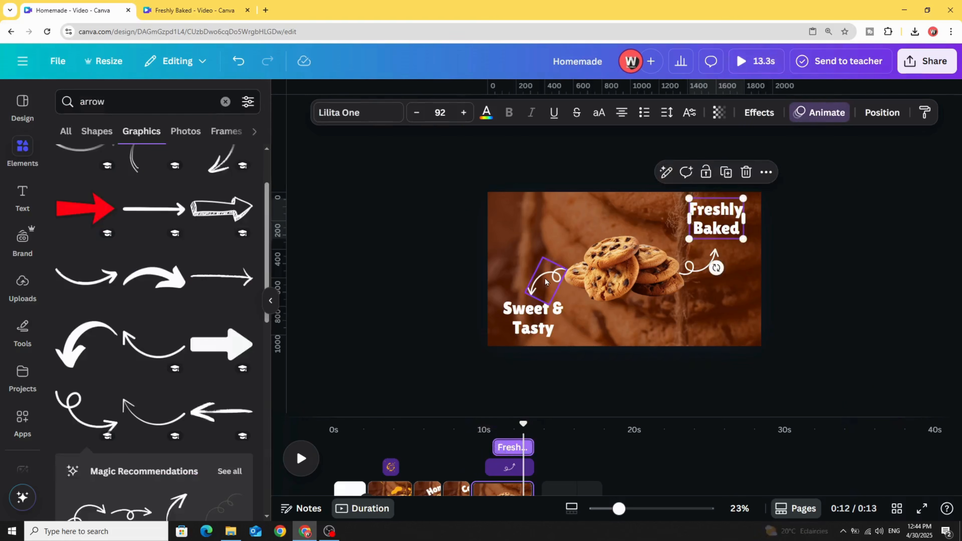
pyautogui.click(693, 118)
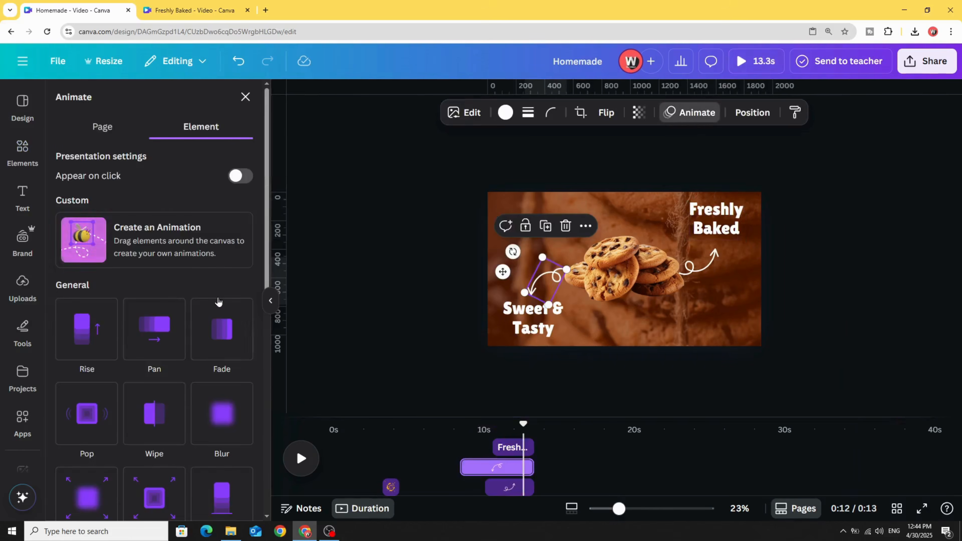
pyautogui.scroll(-3, 167, 413)
pyautogui.click(150, 309)
pyautogui.scroll(-3, 148, 341)
pyautogui.click(131, 410)
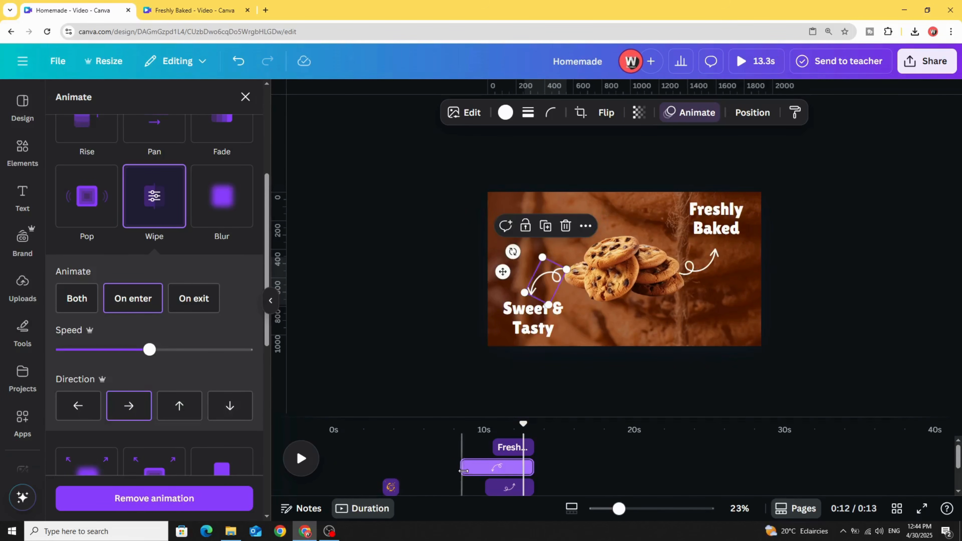
pyautogui.moveTo(466, 468); pyautogui.dragTo(488, 468)
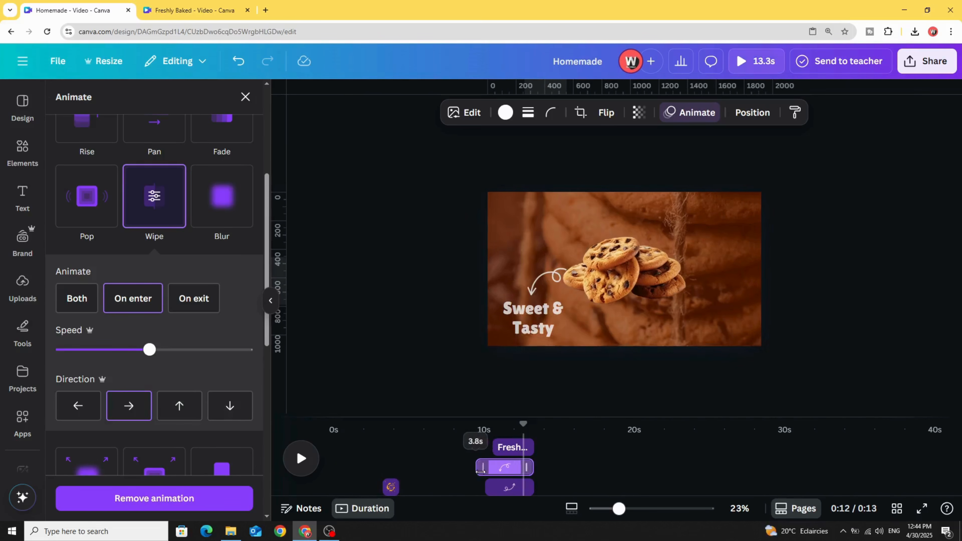
pyautogui.moveTo(500, 468); pyautogui.dragTo(505, 469)
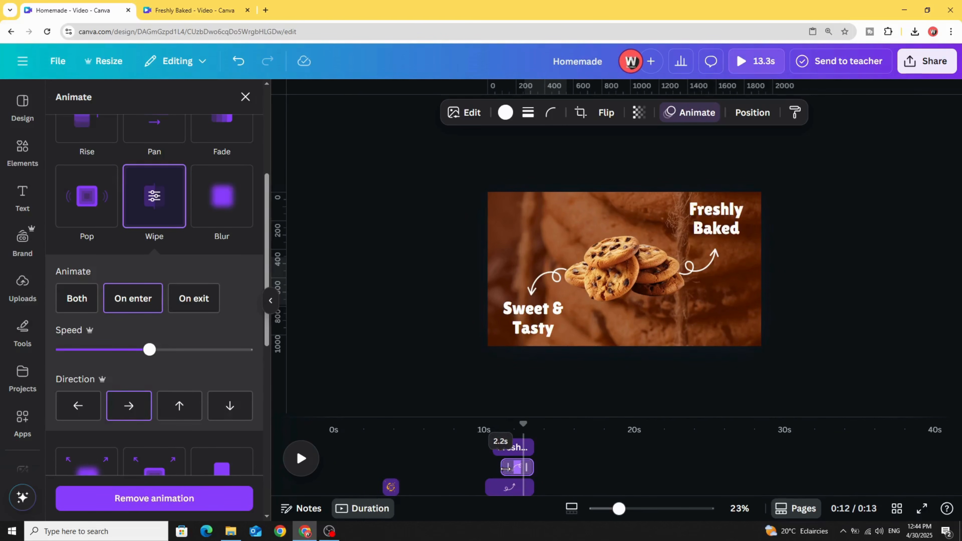
# Step: Apply an on-enter Baseline animation with downward direction to the "Sweet & Tasty" text and trim its start so it lasts about 1.7 seconds
pyautogui.click(530, 328)
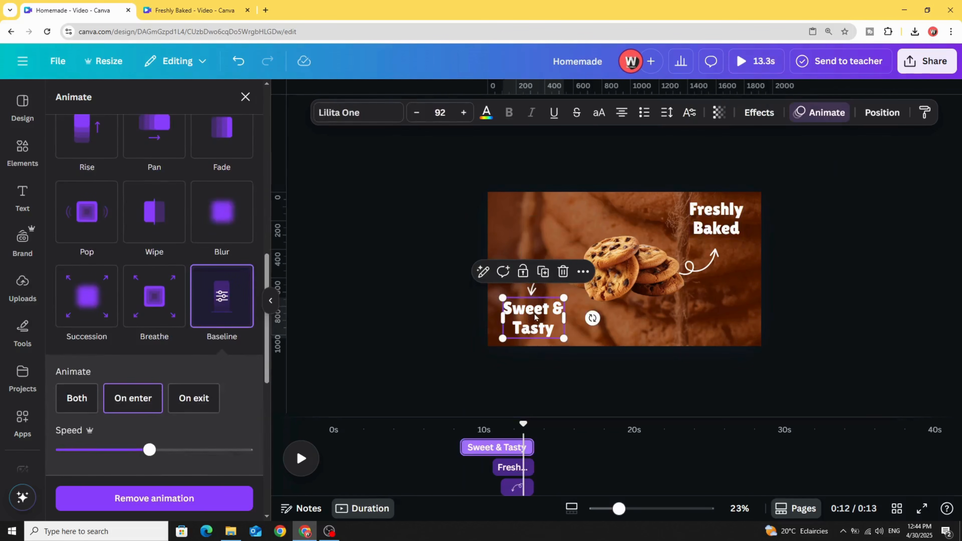
pyautogui.click(201, 296)
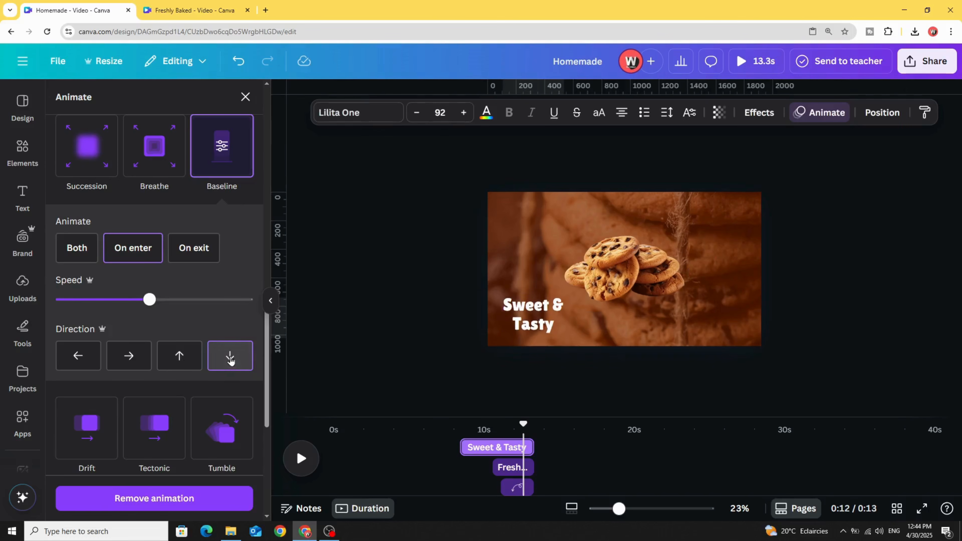
pyautogui.moveTo(473, 447); pyautogui.dragTo(502, 447)
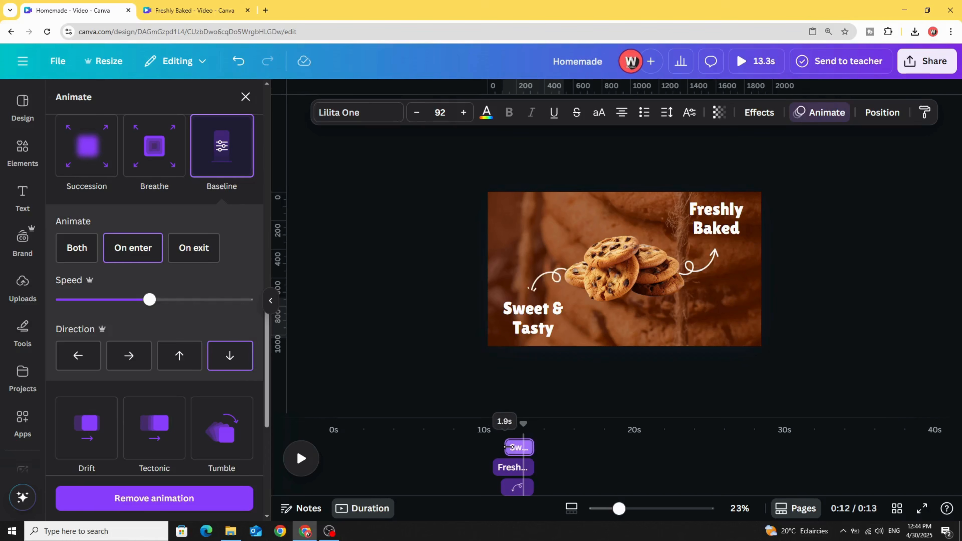
pyautogui.moveTo(511, 448); pyautogui.dragTo(511, 447)
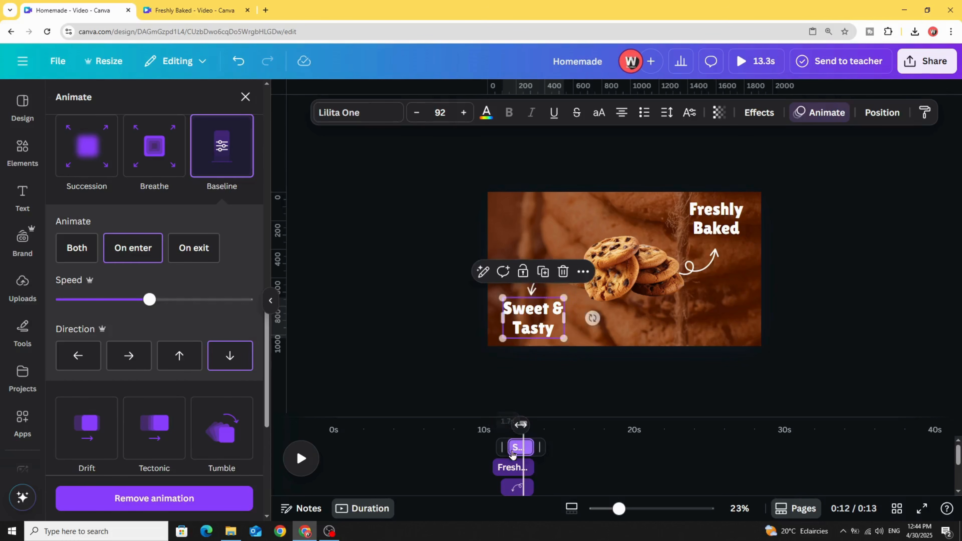
# Step: Play the whole video from the first page to review the transitions and timed animations
pyautogui.moveTo(617, 515); pyautogui.dragTo(620, 514)
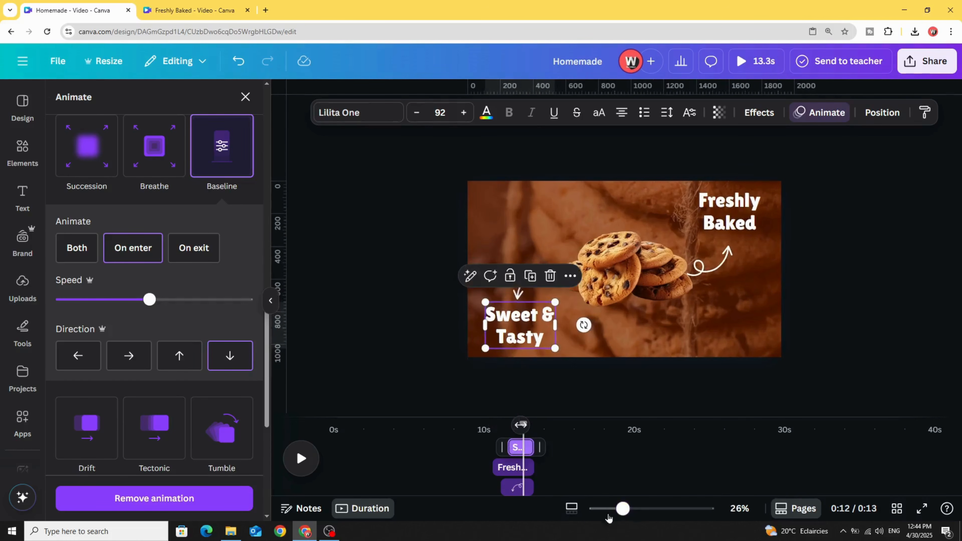
pyautogui.click(434, 432)
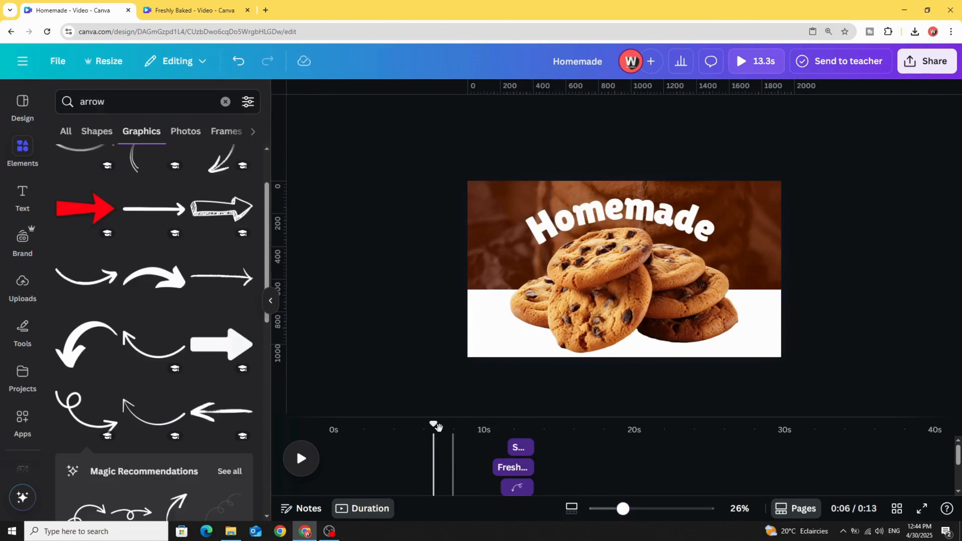
pyautogui.moveTo(406, 428); pyautogui.dragTo(283, 428)
pyautogui.moveTo(623, 511); pyautogui.dragTo(626, 512)
pyautogui.click(301, 459)
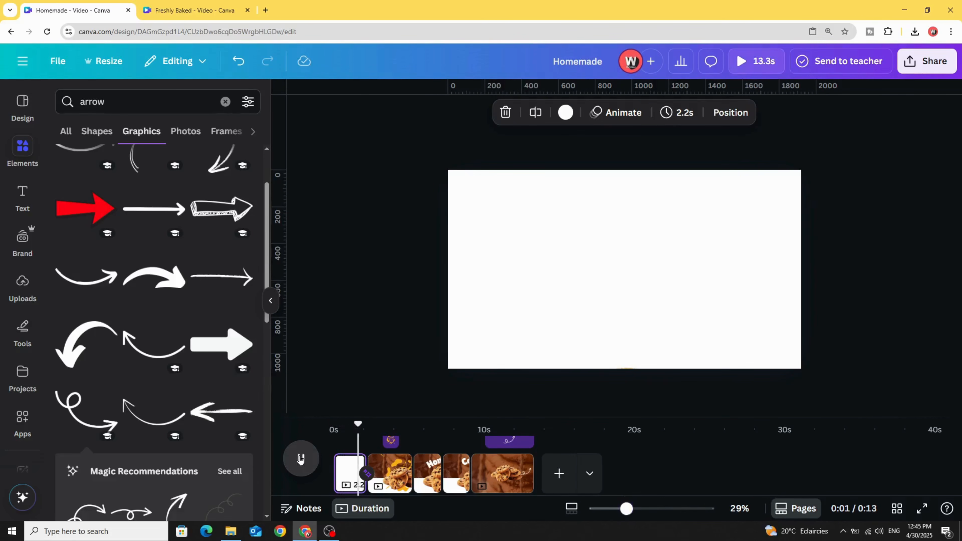